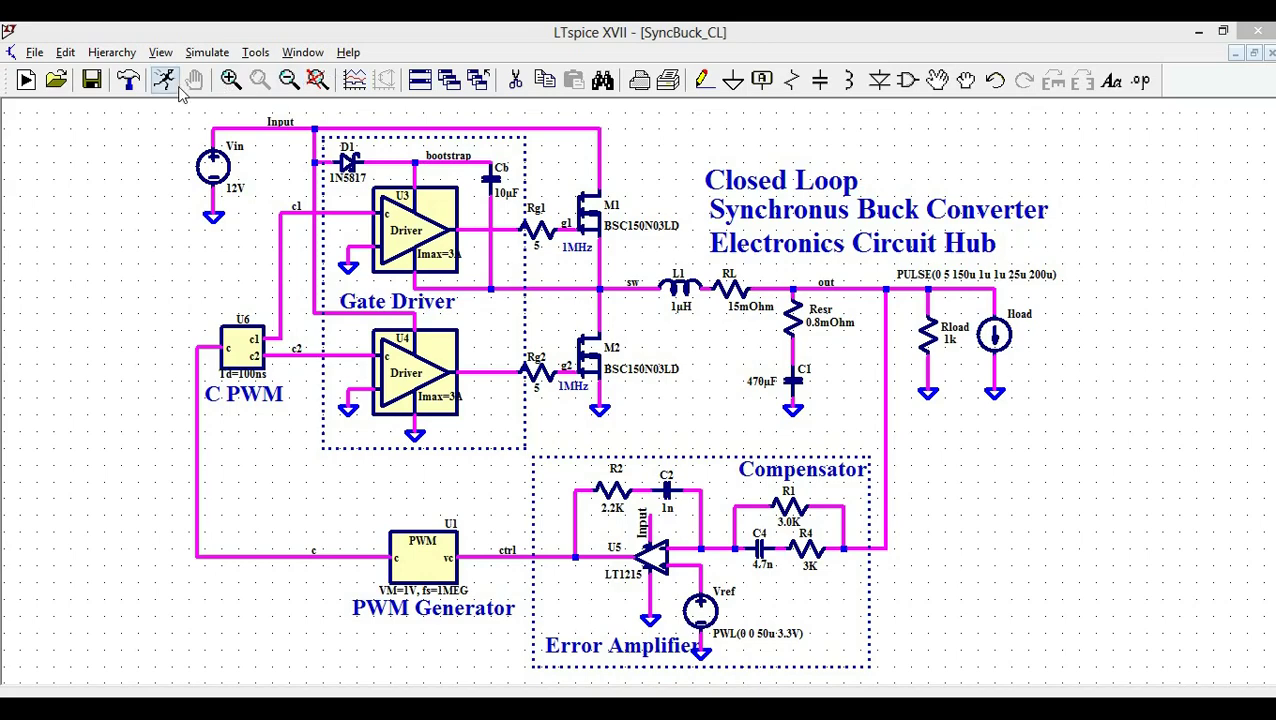
Run the transient simulation of the buck converter and delete the V(n008) trace from the plot
left_click(166, 81)
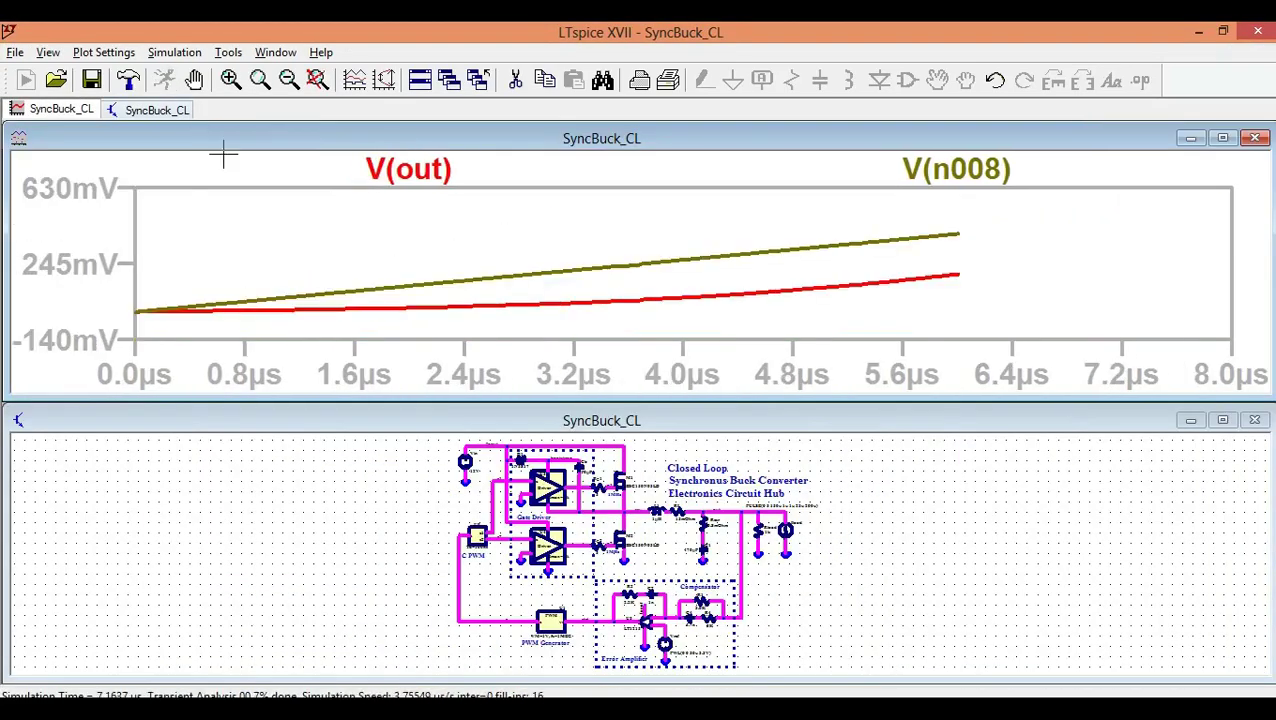
right_click(952, 170)
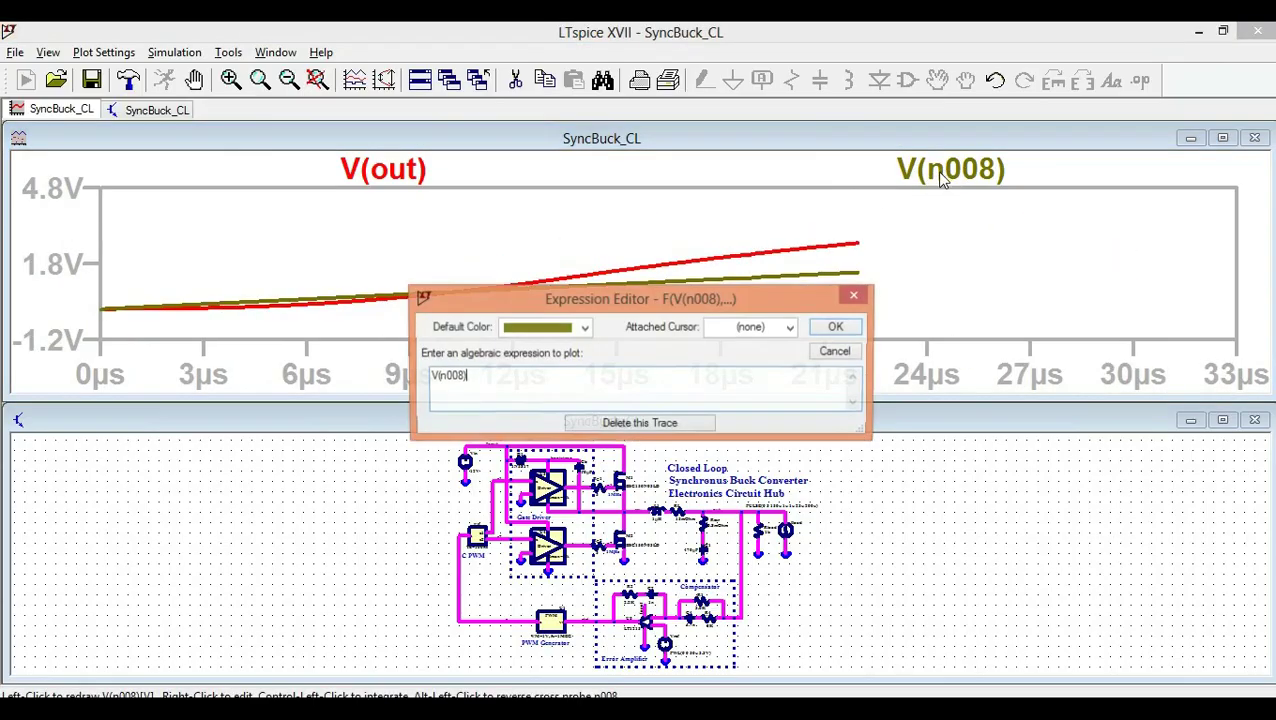
left_click(659, 424)
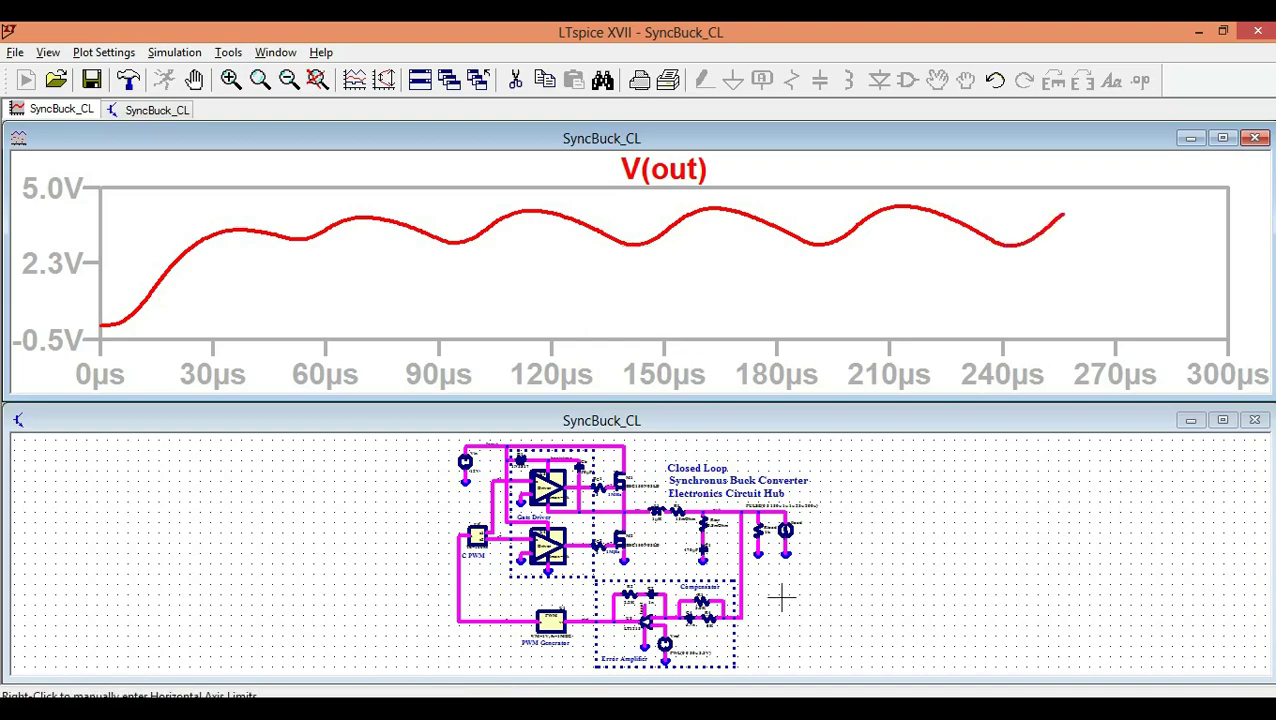
Plot the voltages at the error amplifier's inverting input and its reference input alongside V(out)
left_click(770, 598)
scroll(735, 604, "up", 5)
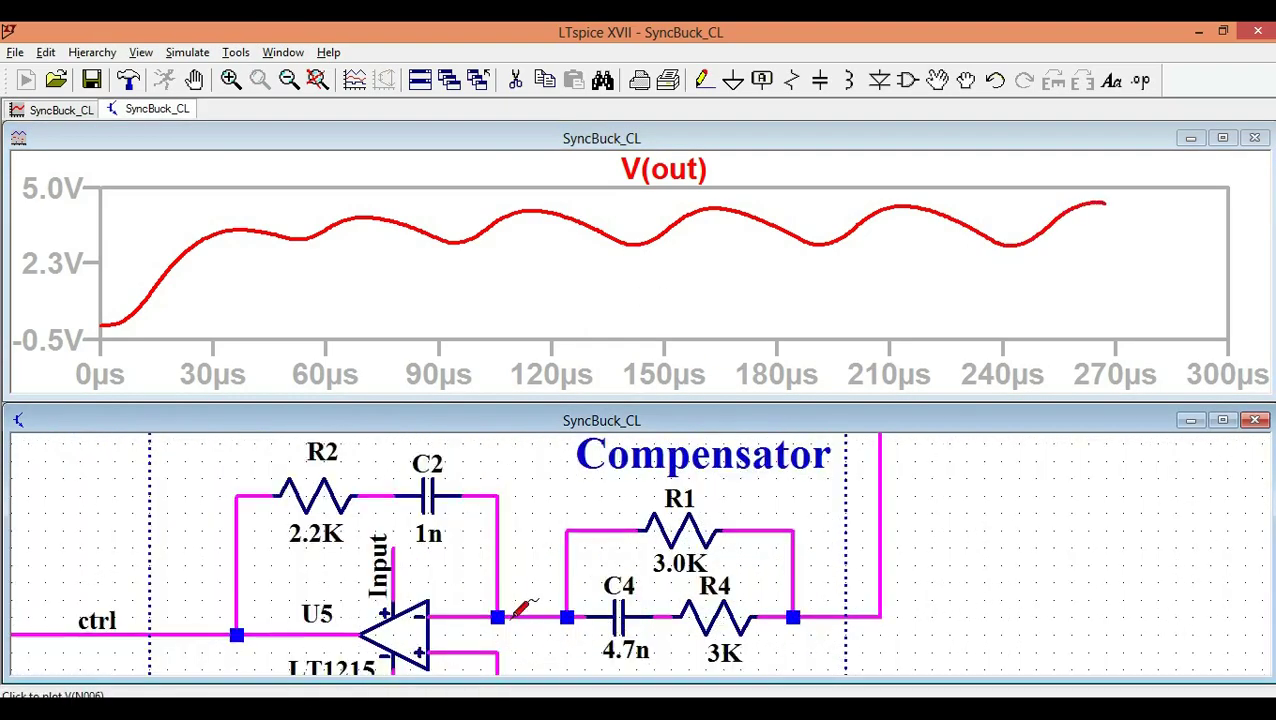
scroll(513, 572, "down", 3)
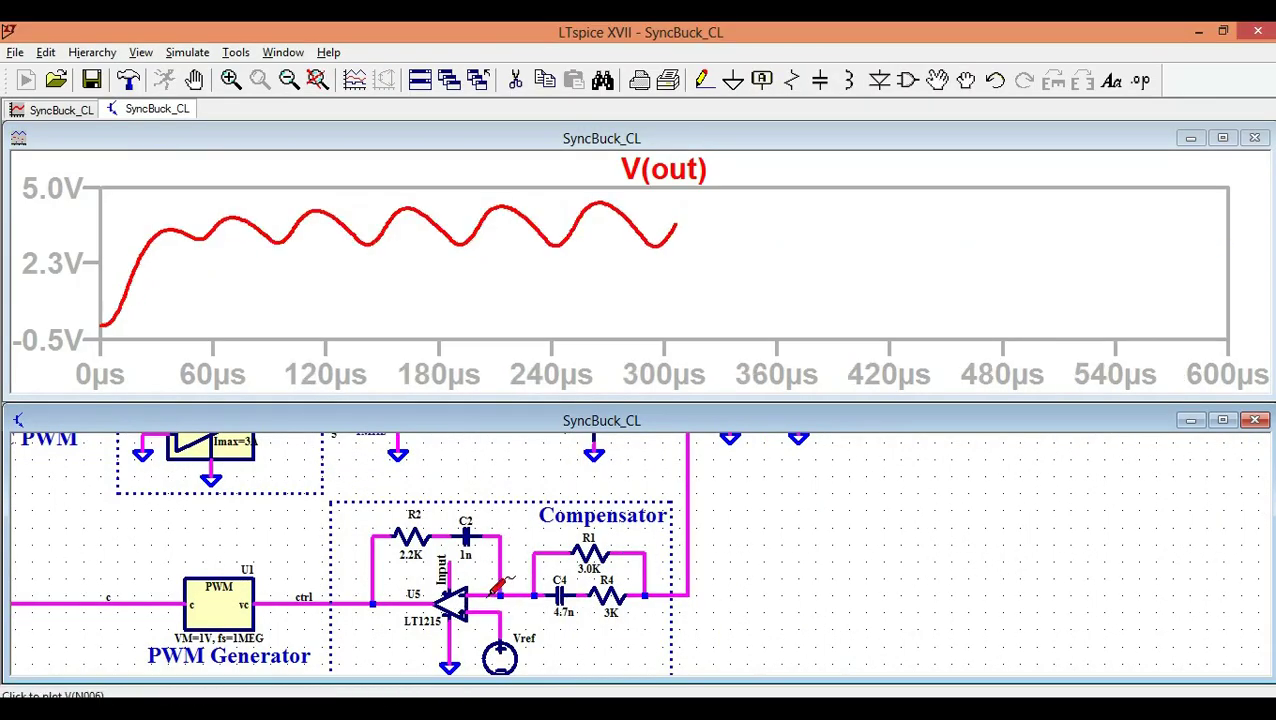
left_click(494, 592)
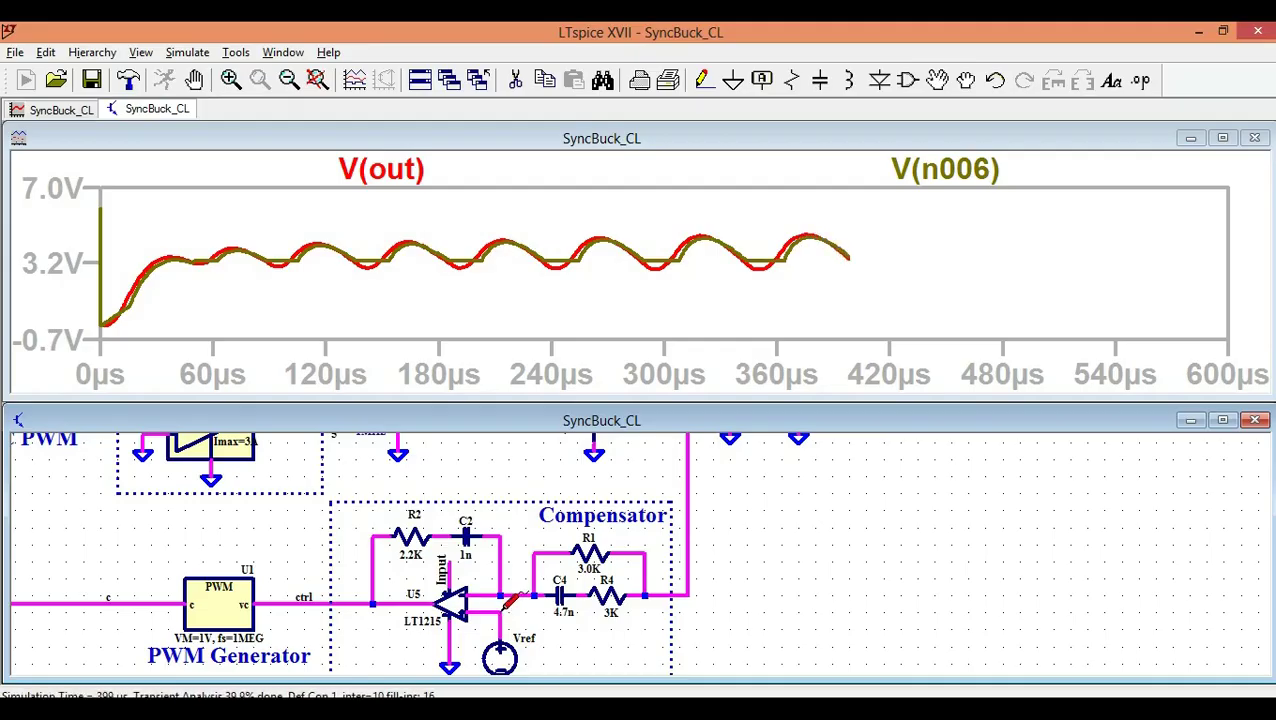
left_click(508, 600)
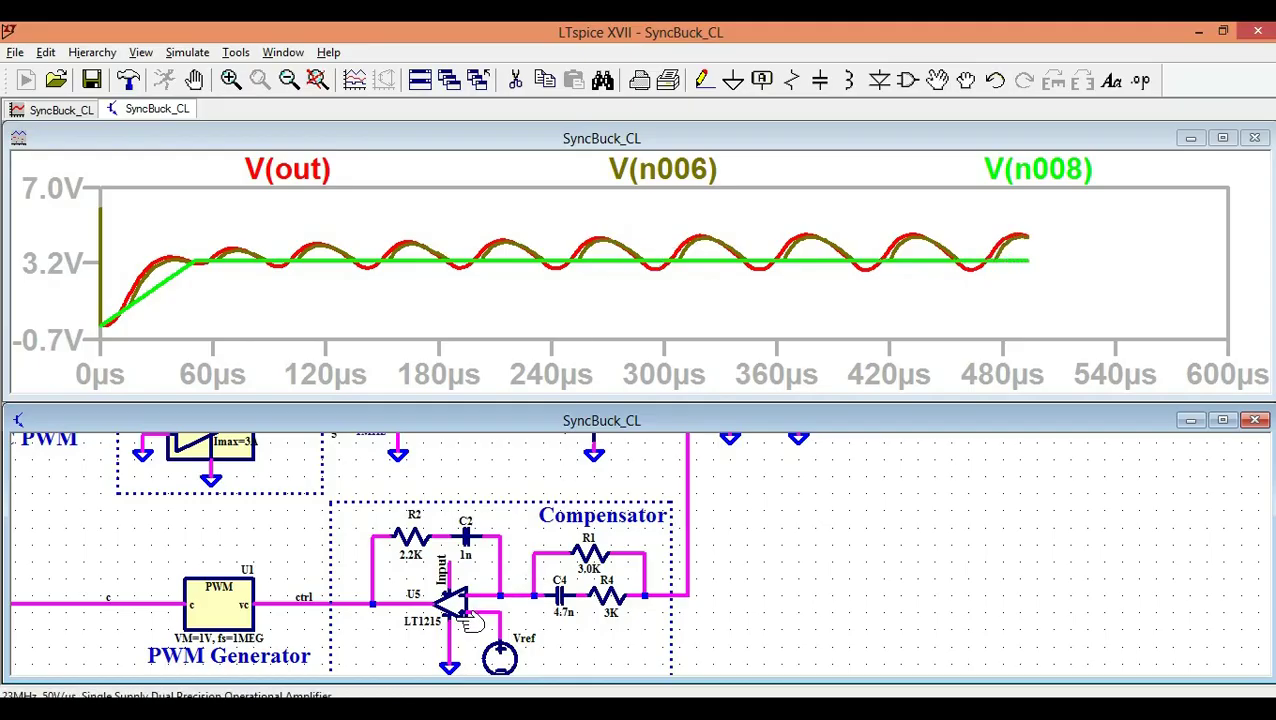
Maximize the schematic window and examine the error amplifier and compensator section of the circuit
scroll(468, 610, "up", 3)
scroll(468, 612, "up", 2)
scroll(561, 561, "down", 3)
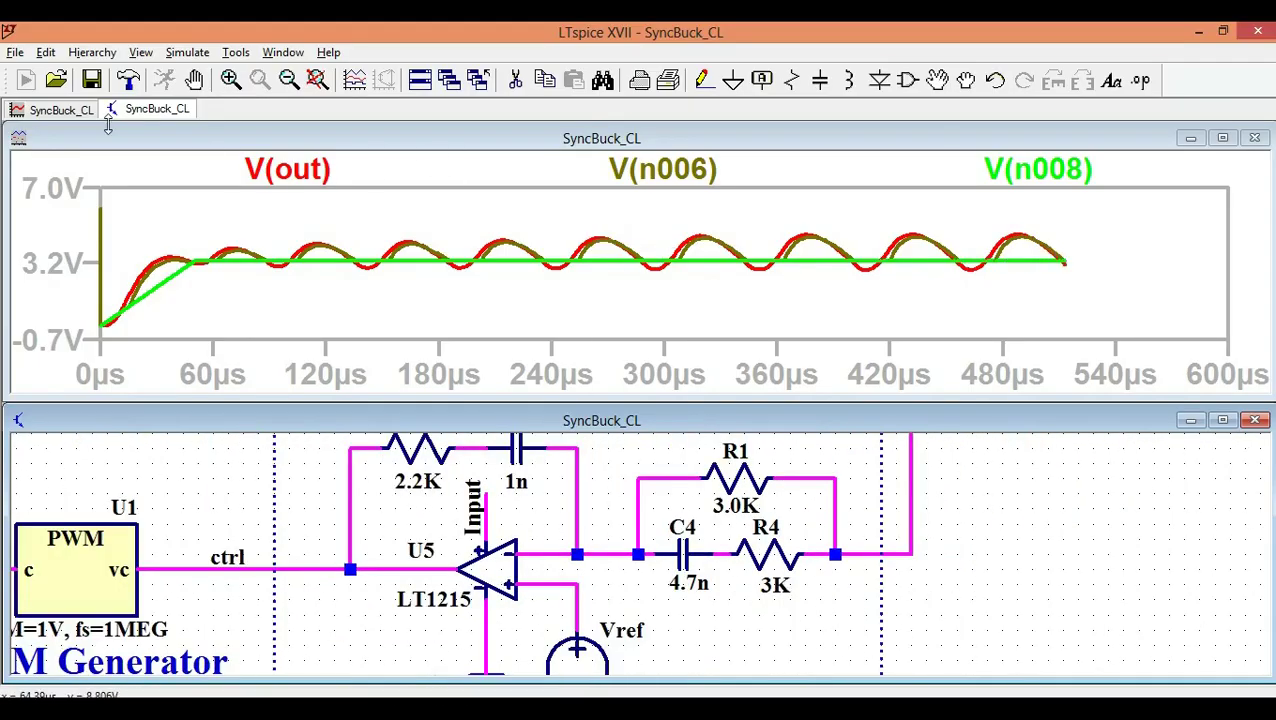
left_click(62, 123)
left_click(152, 109)
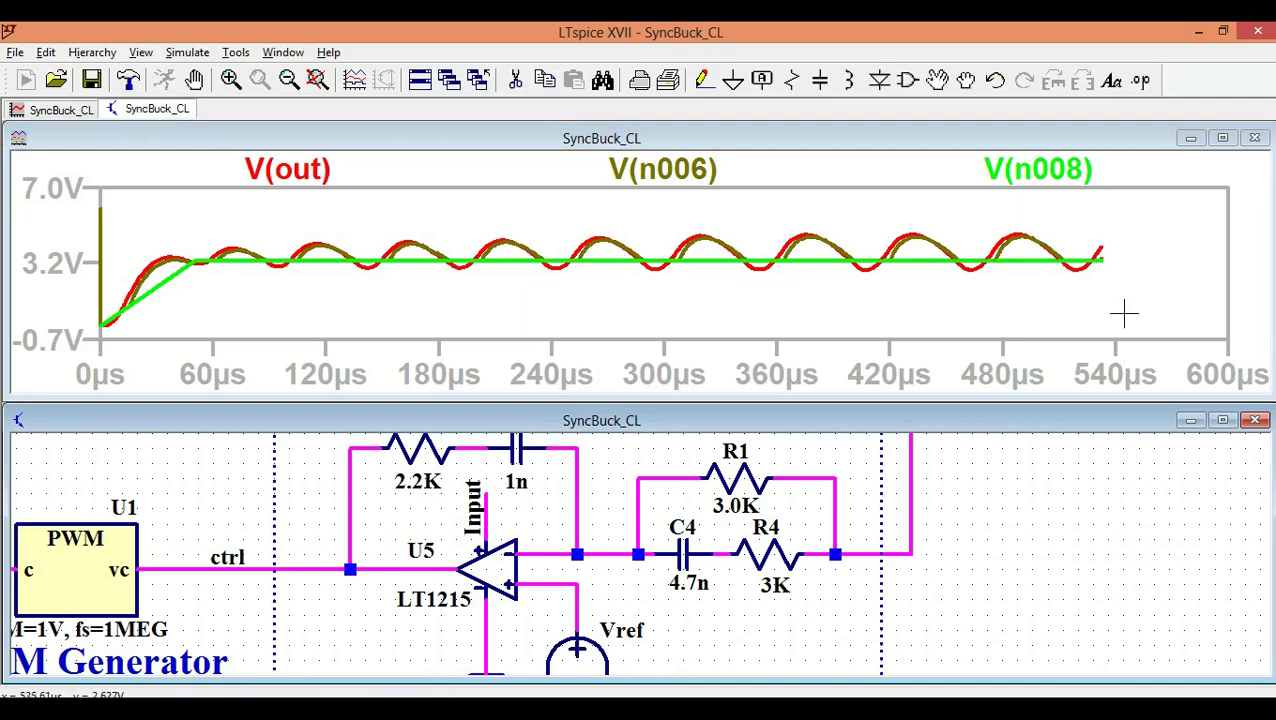
left_click(1221, 420)
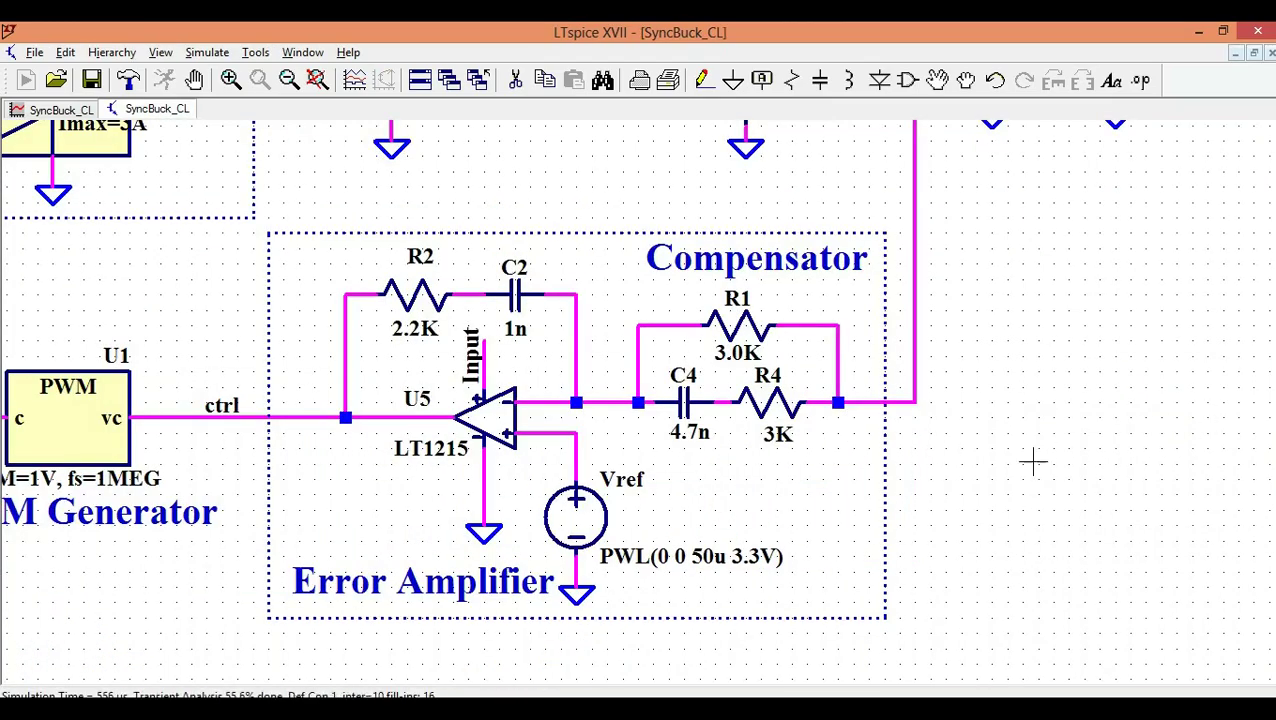
scroll(1070, 462, "down", 2)
key("space")
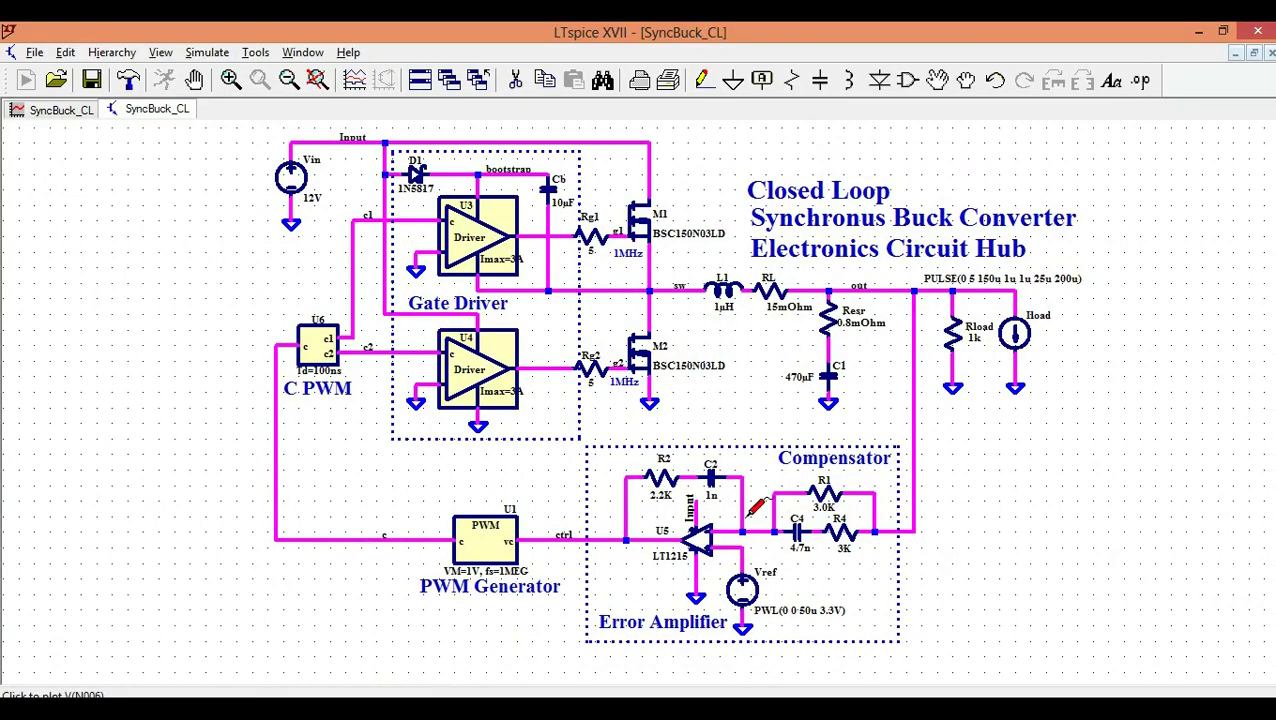
scroll(757, 515, "up", 2)
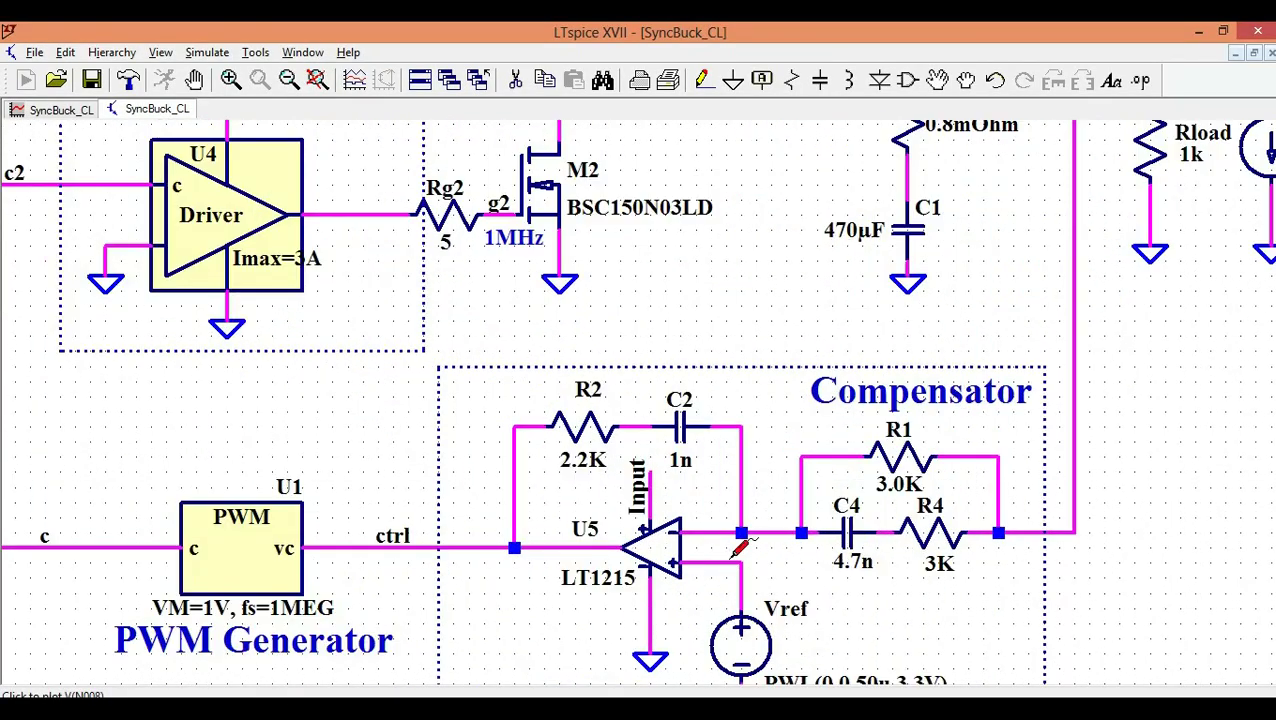
Add the error amplifier's output voltage at the ctrl net to the waveform plot
left_click(60, 111)
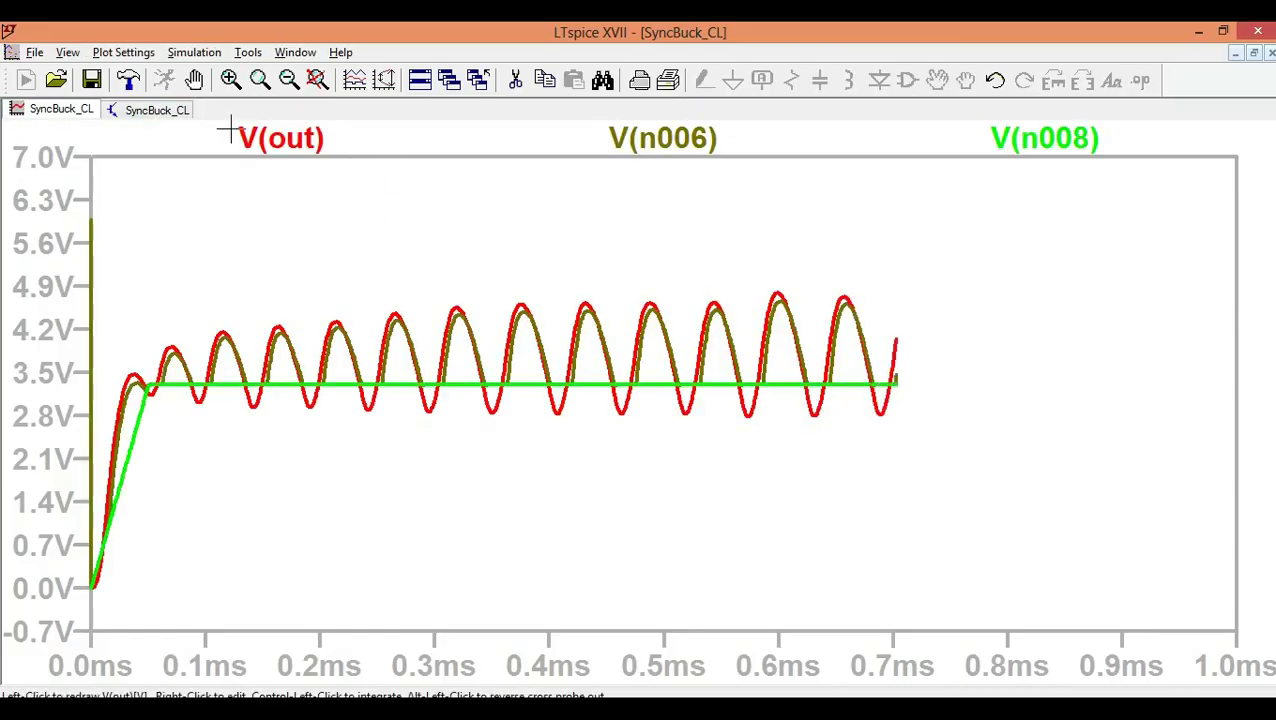
left_click(158, 112)
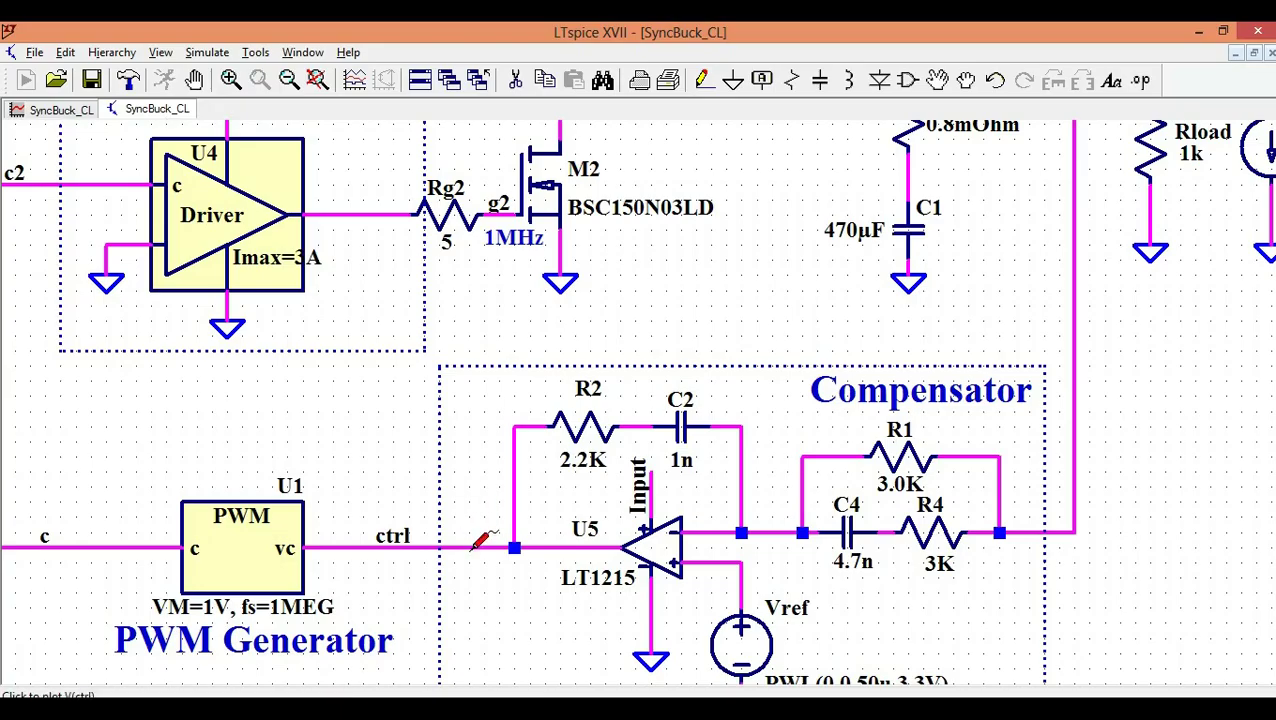
left_click(64, 111)
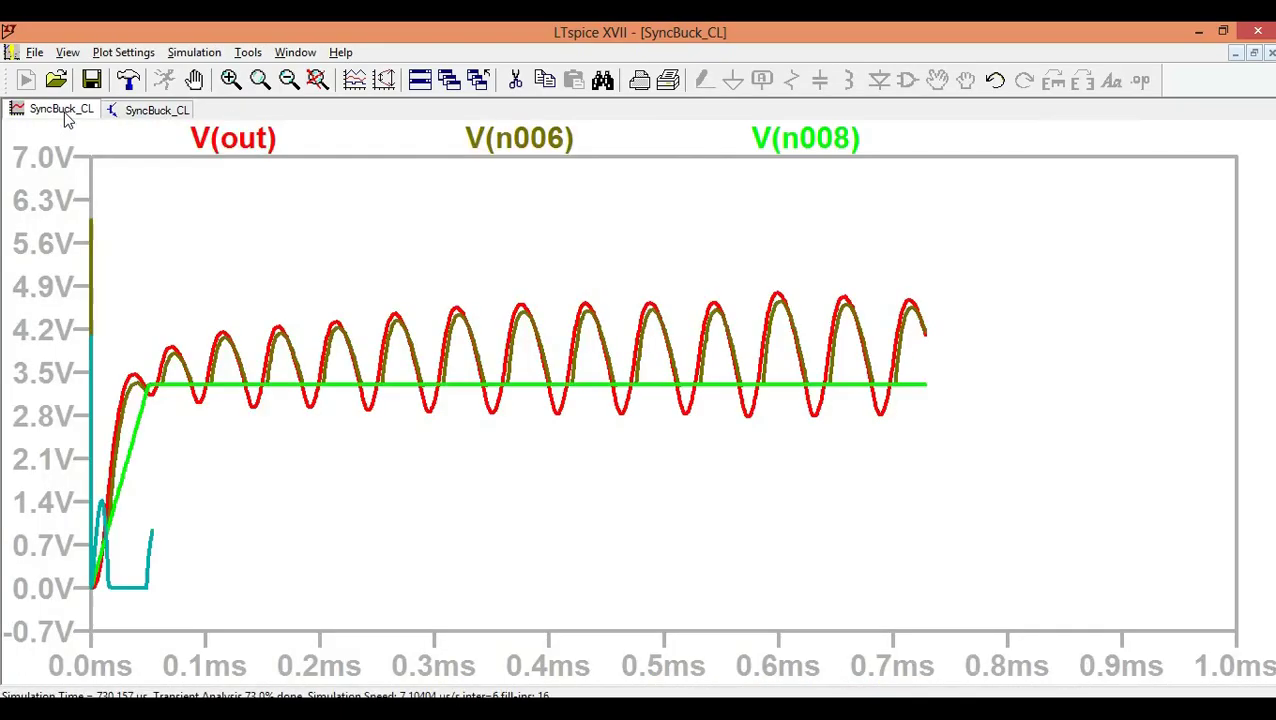
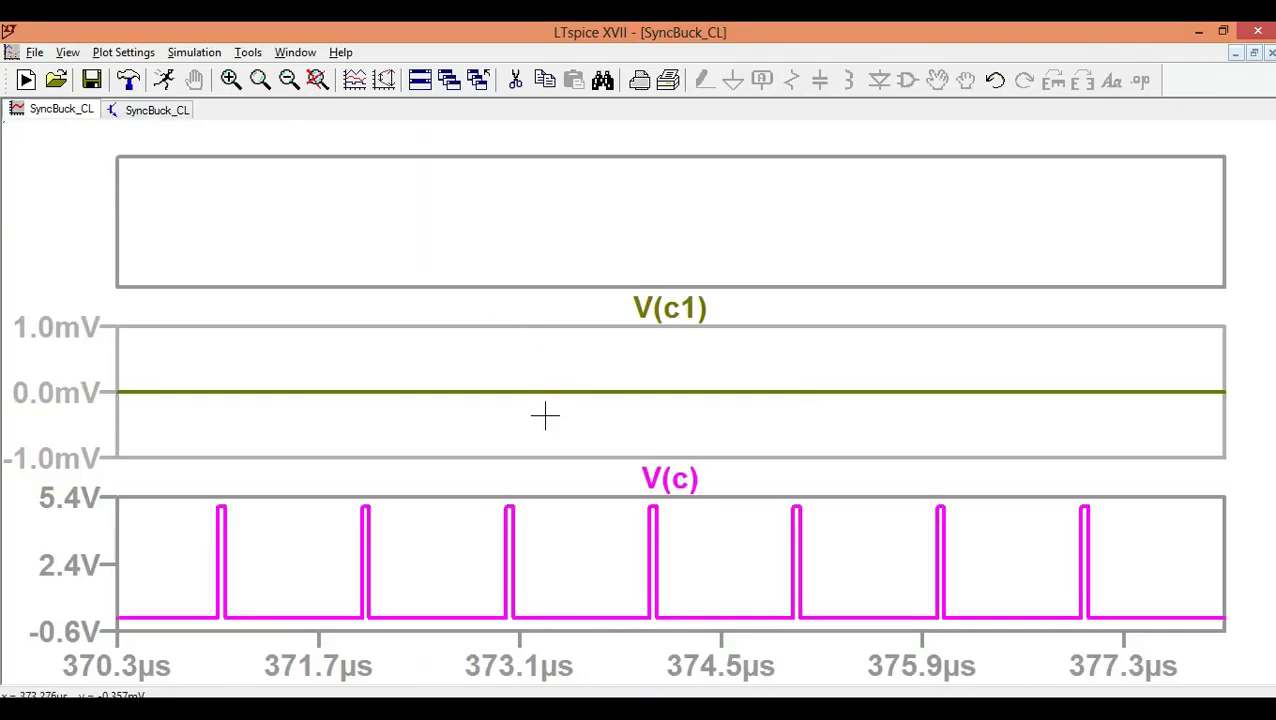
Plot the C PWM block's c2 output voltage in the empty plot pane above V(c1)
left_click(160, 112)
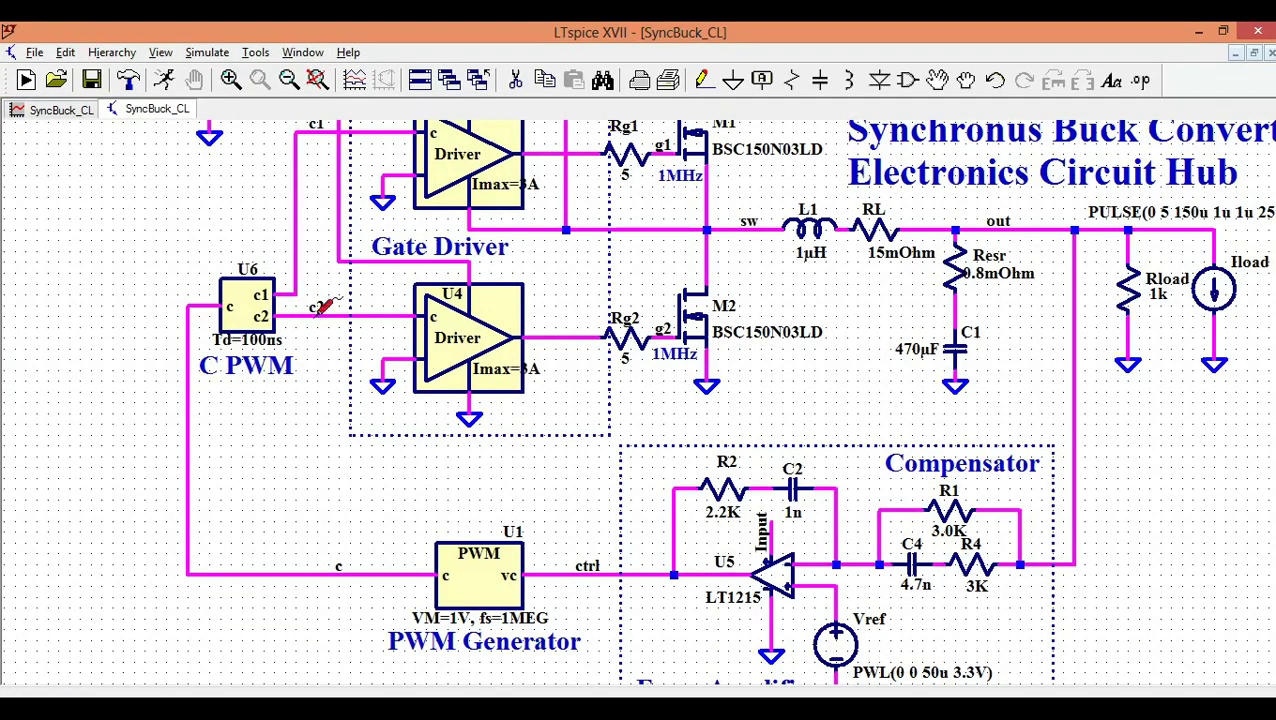
left_click(353, 311)
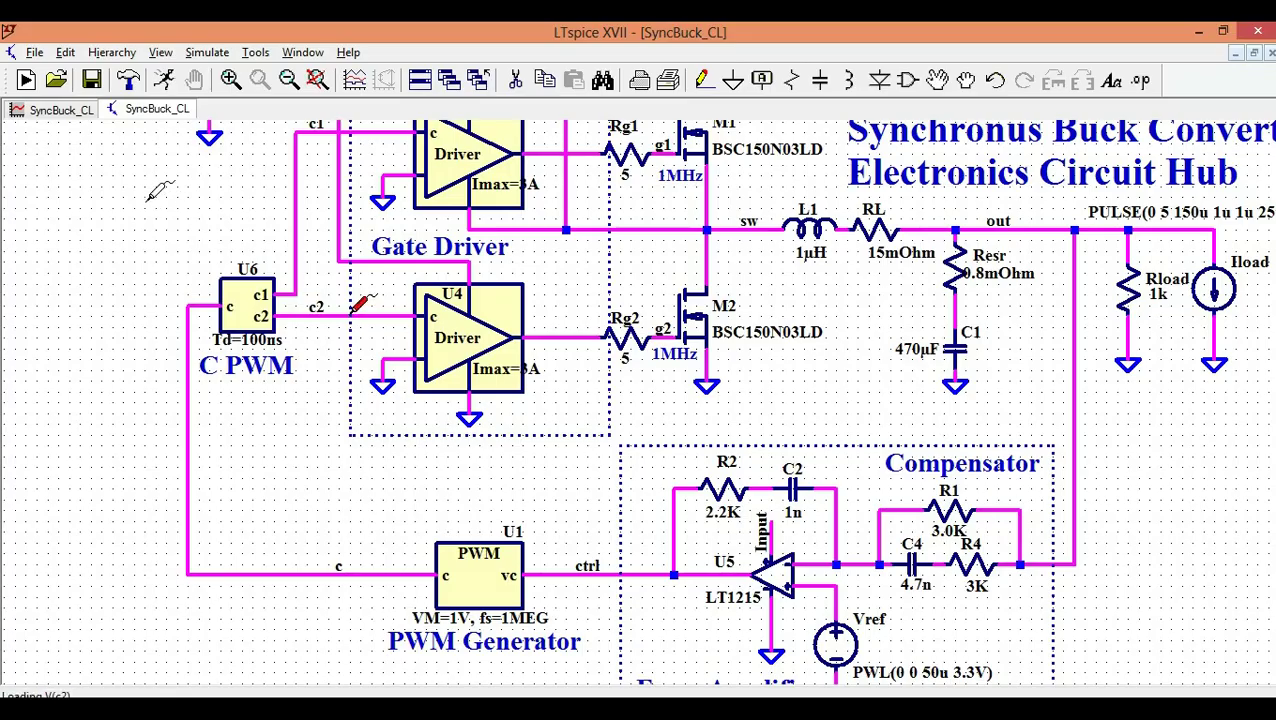
left_click(62, 110)
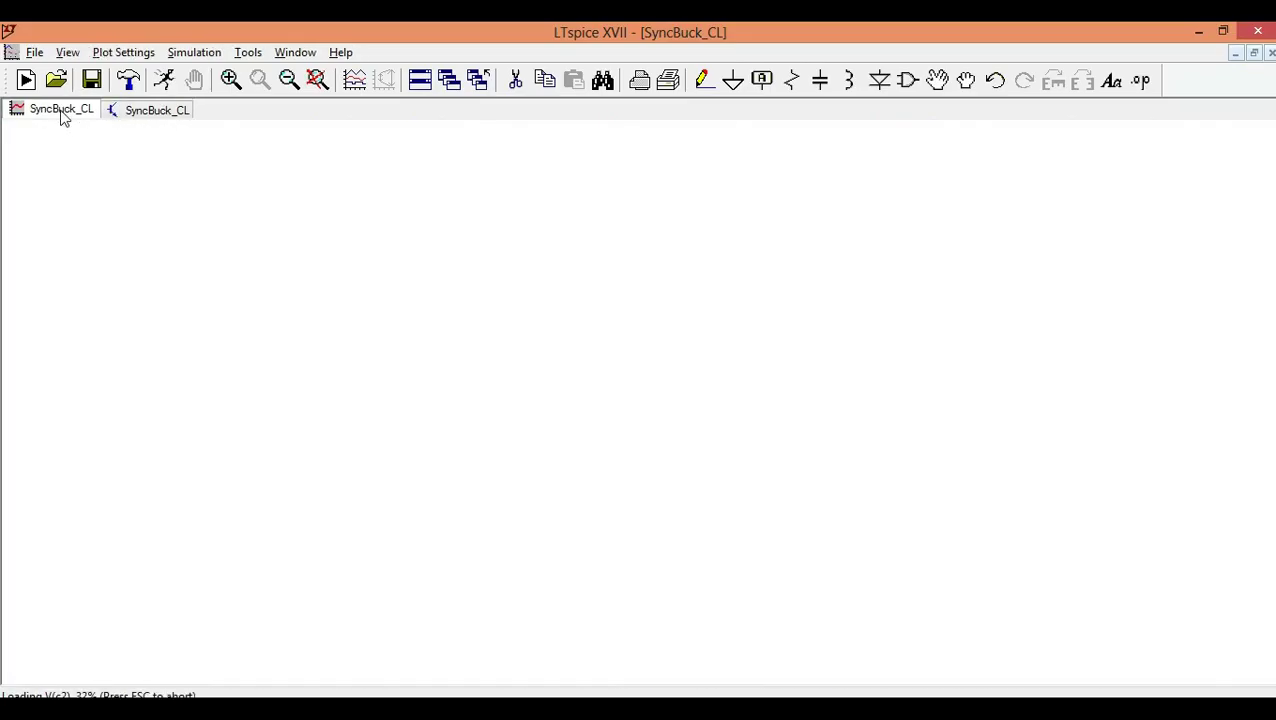
left_click(155, 110)
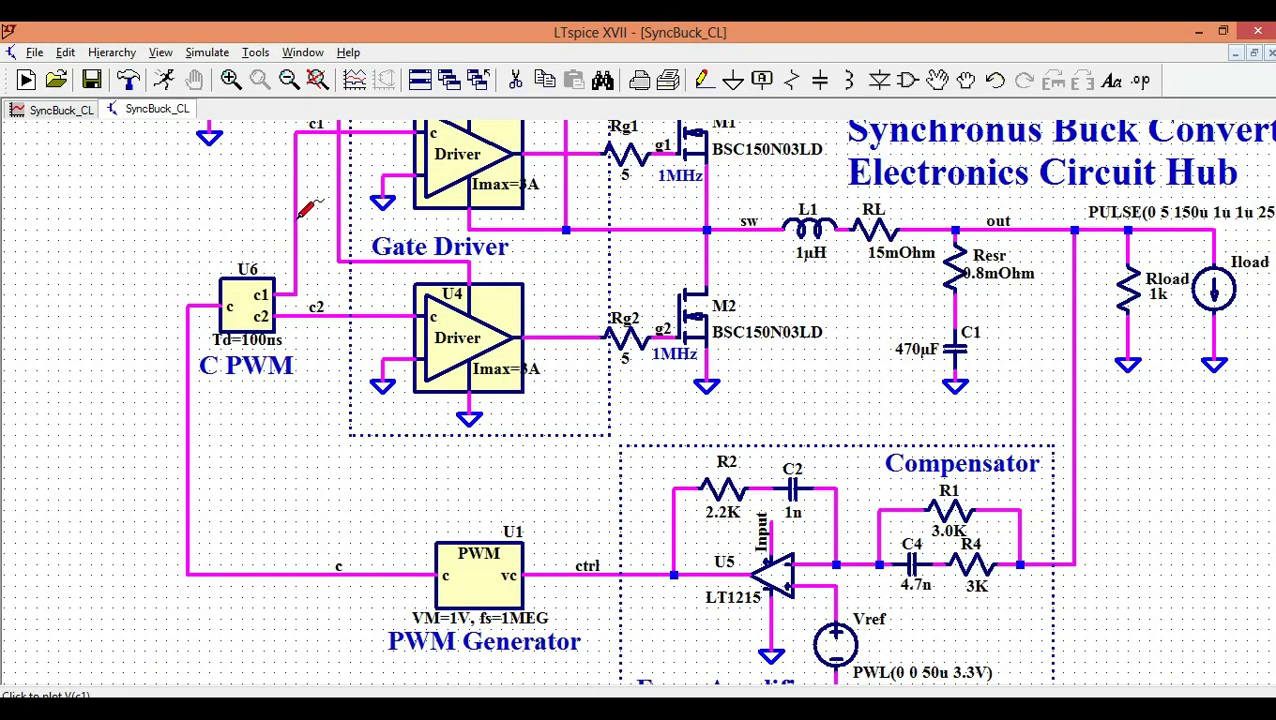
left_click(62, 116)
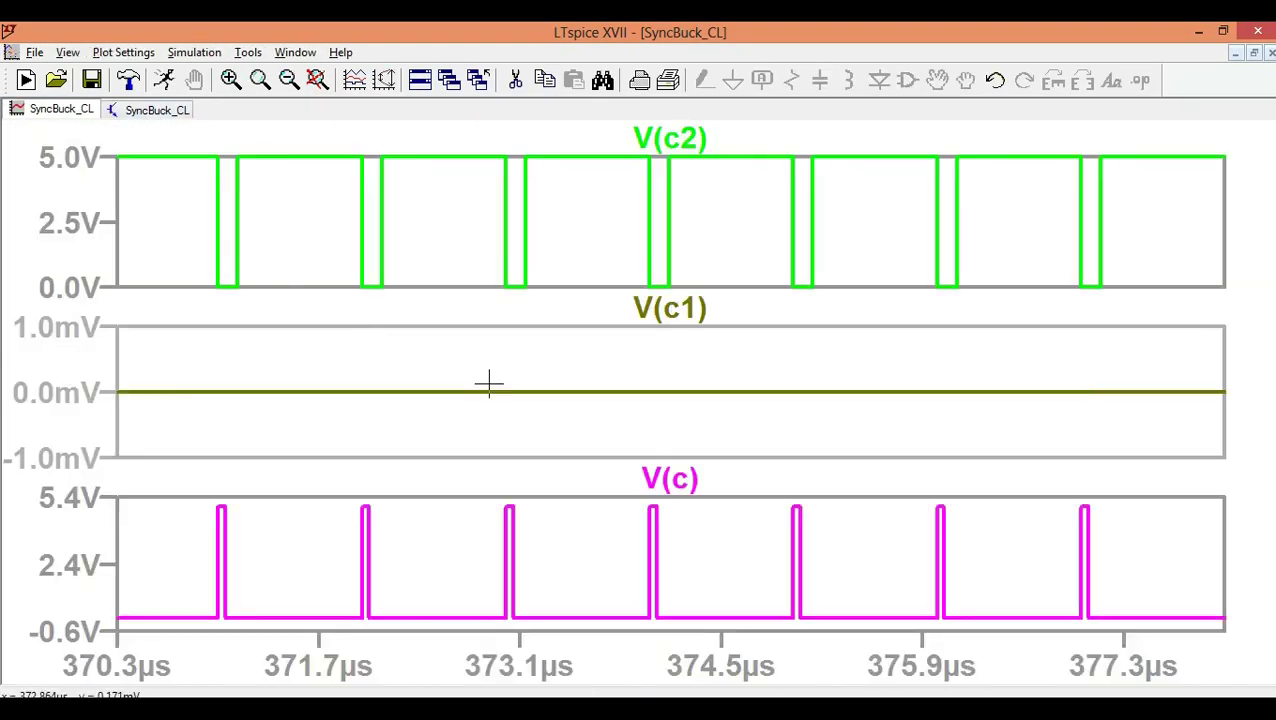
Show the V(c2), V(c1) and V(c) waveforms over the full simulation time
left_click(317, 80)
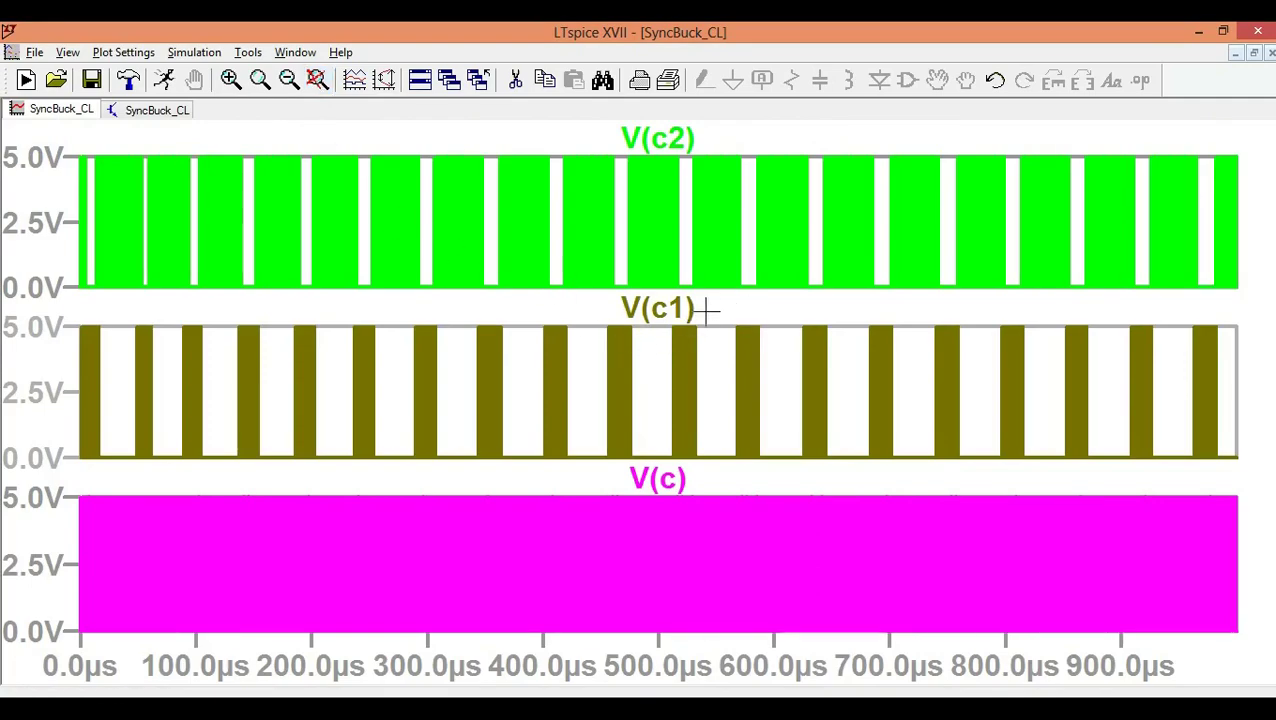
left_click(155, 111)
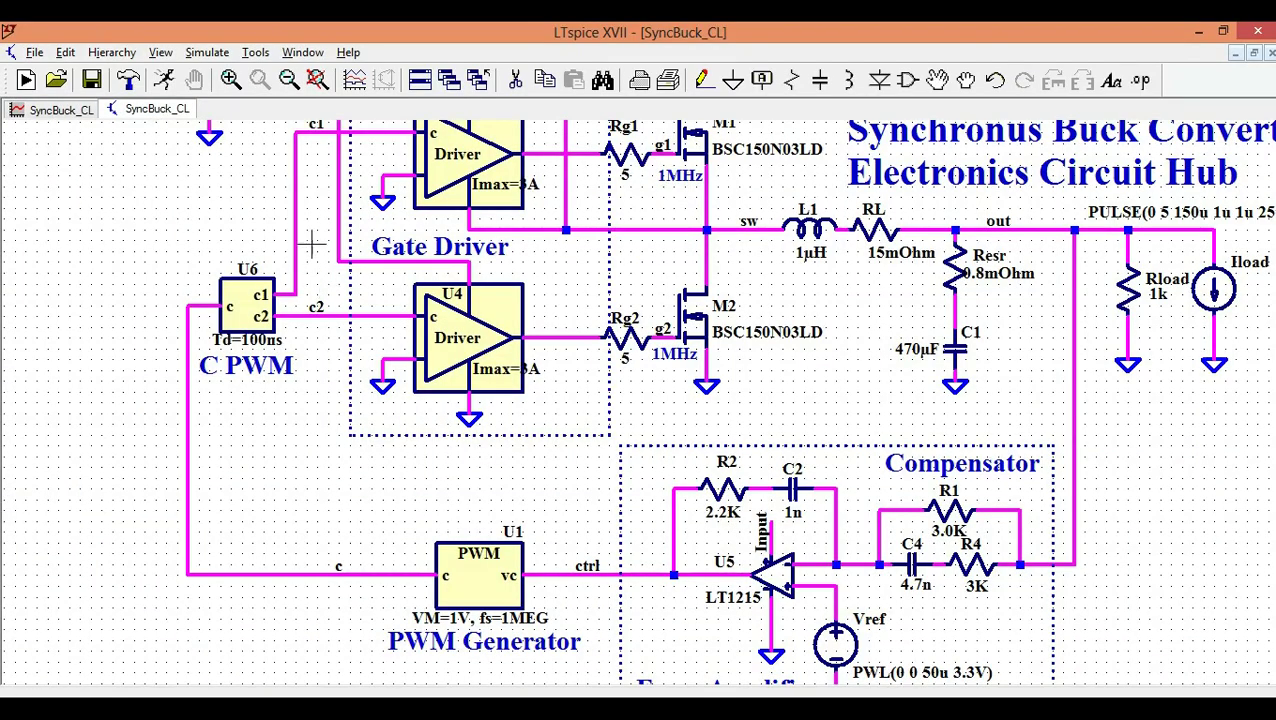
left_click(64, 112)
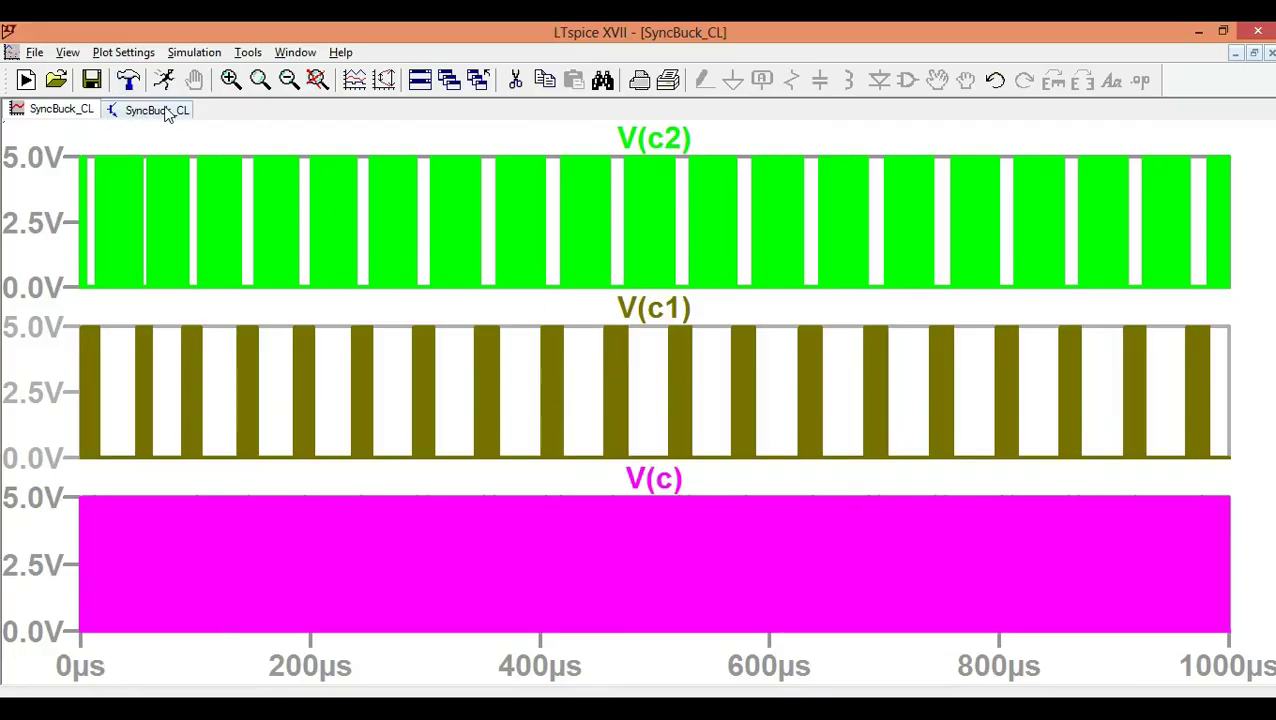
Plot the high-side MOSFET's gate drive as the differential voltage V(g1,sw) and delete the V(c1) trace
key("ctrl+Tab")
scroll(618, 380, "down", 1)
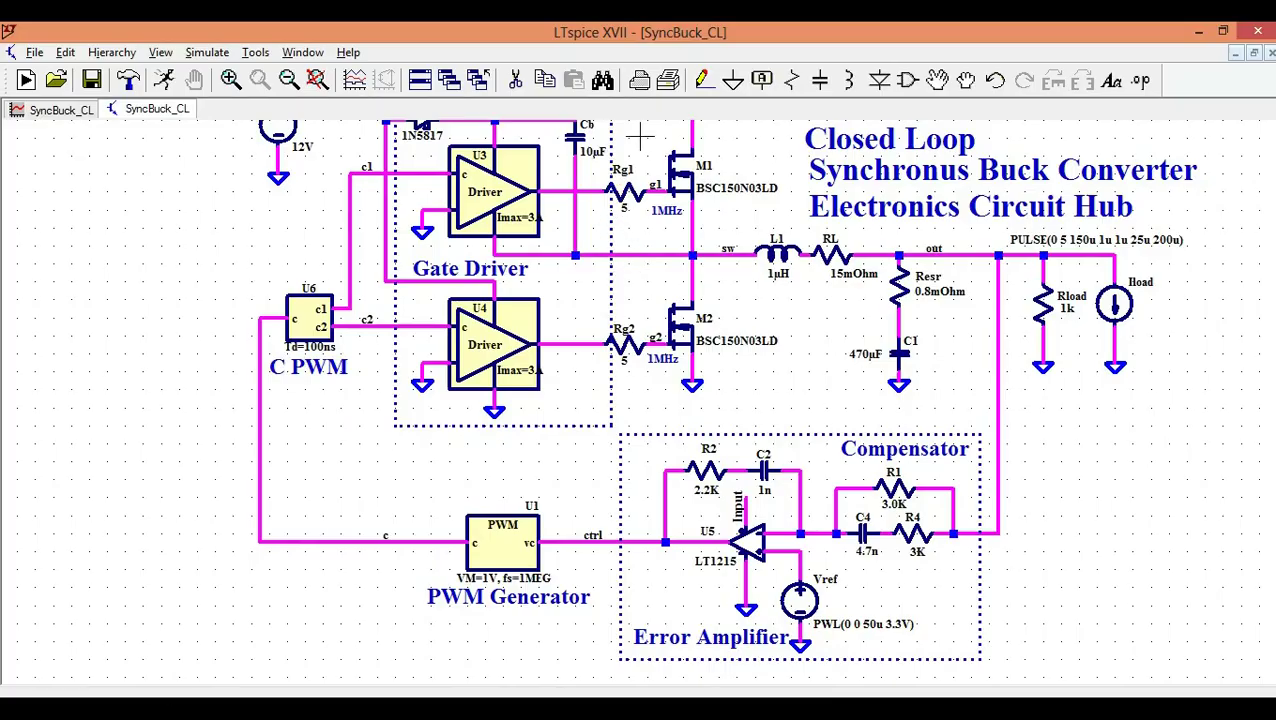
scroll(641, 200, "up", 1)
scroll(649, 322, "up", 1)
scroll(648, 291, "down", 1)
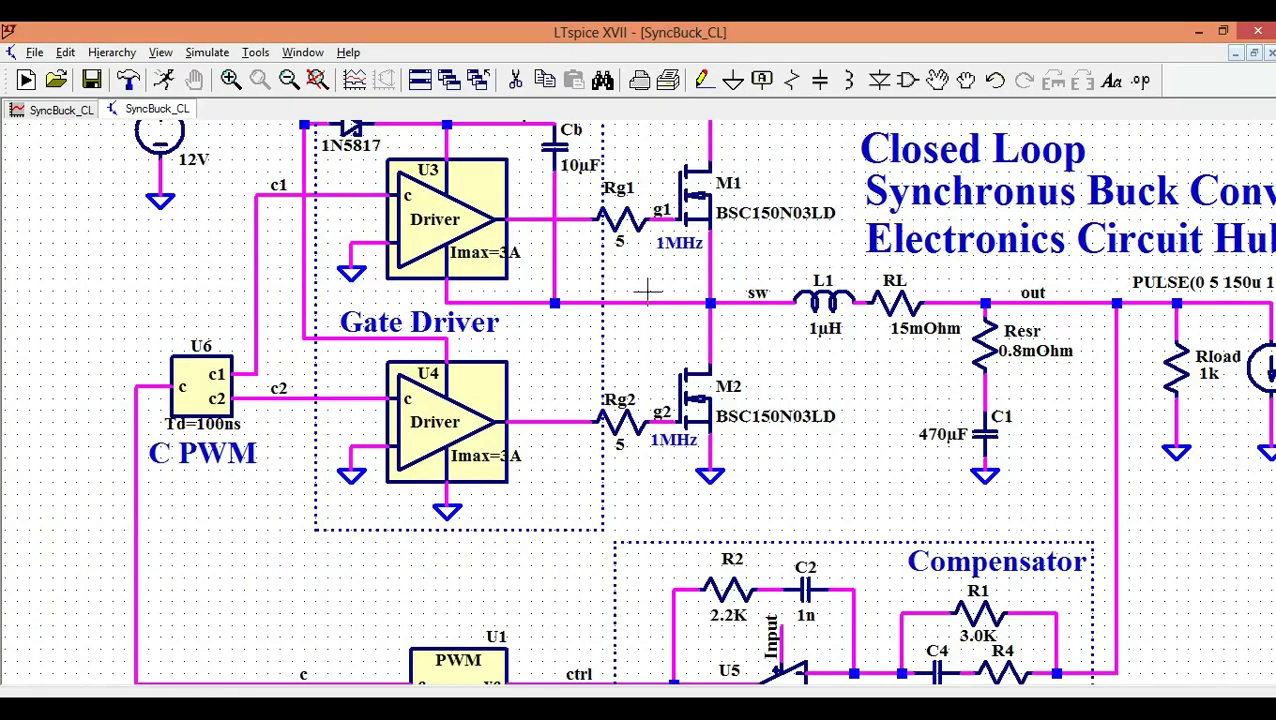
left_click(668, 206)
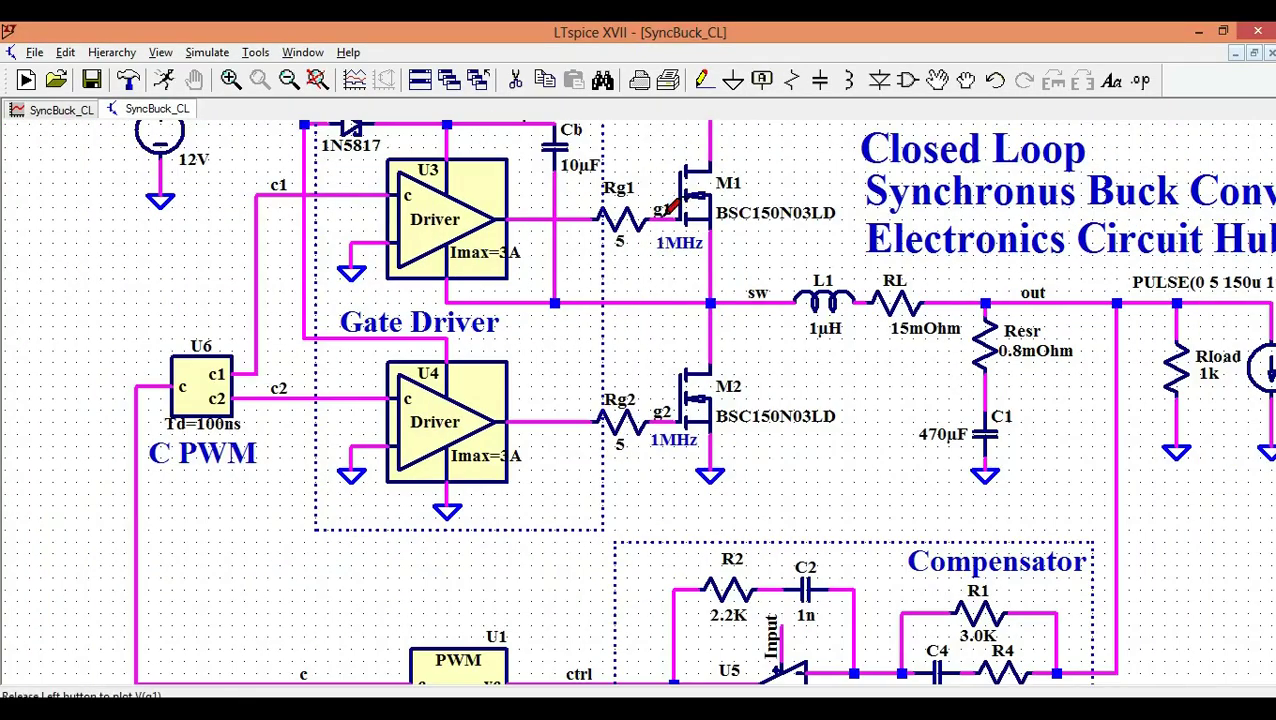
left_click_drag(668, 208, 715, 252)
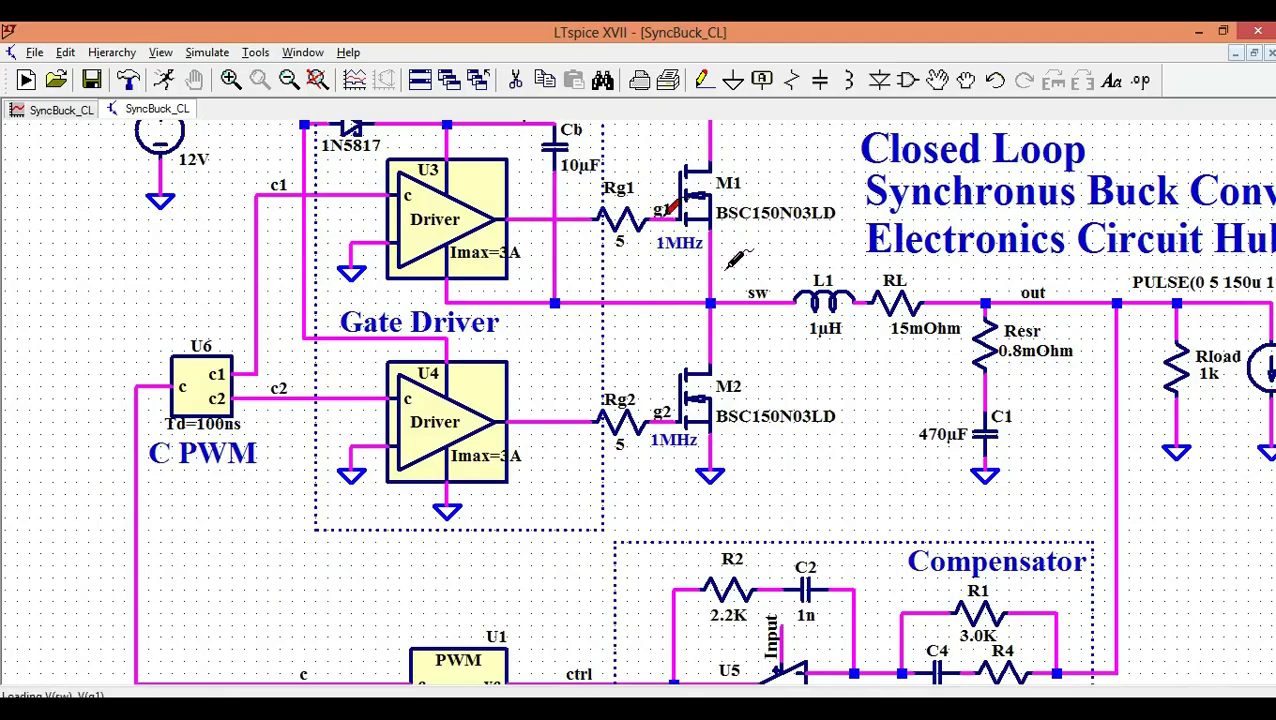
left_click(70, 111)
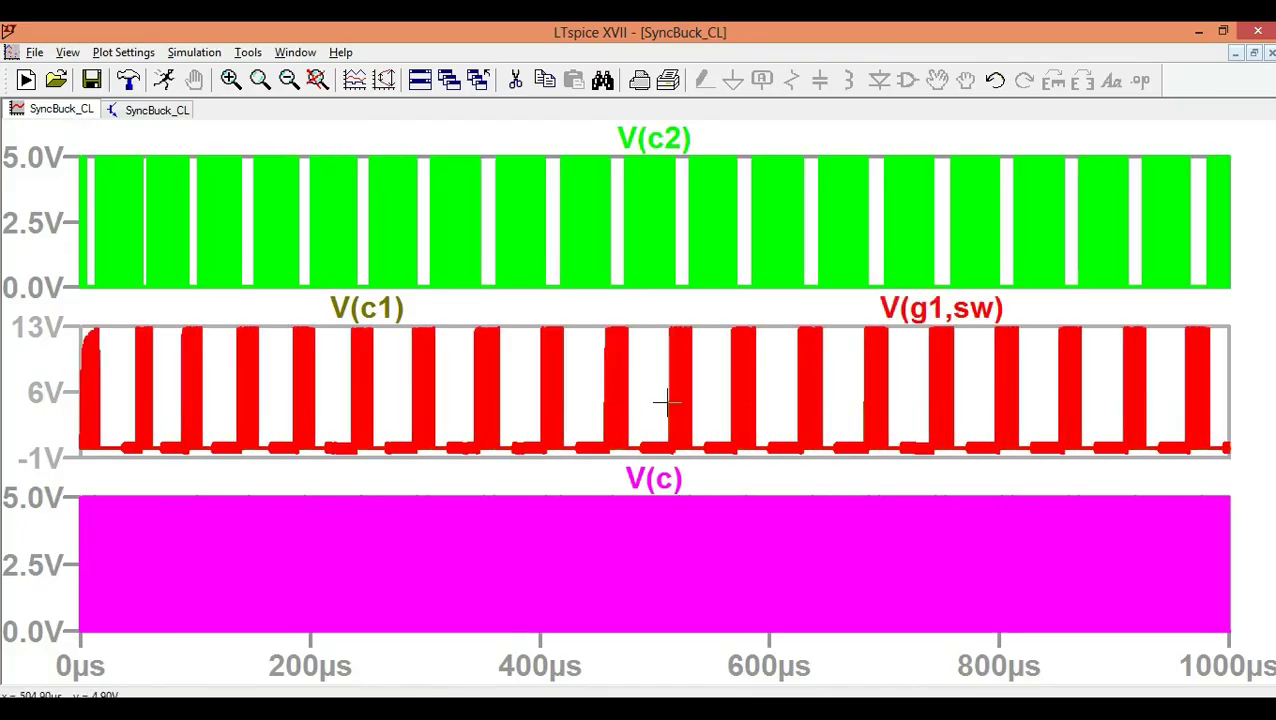
right_click(382, 308)
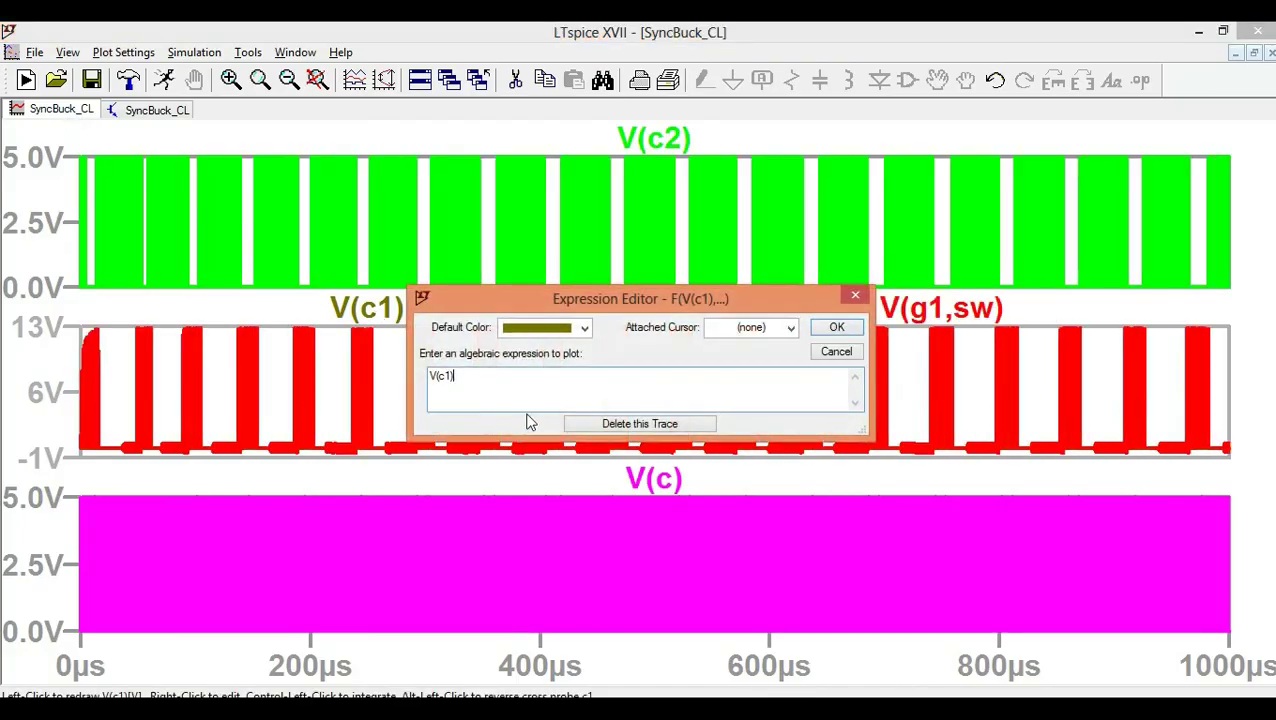
left_click(595, 422)
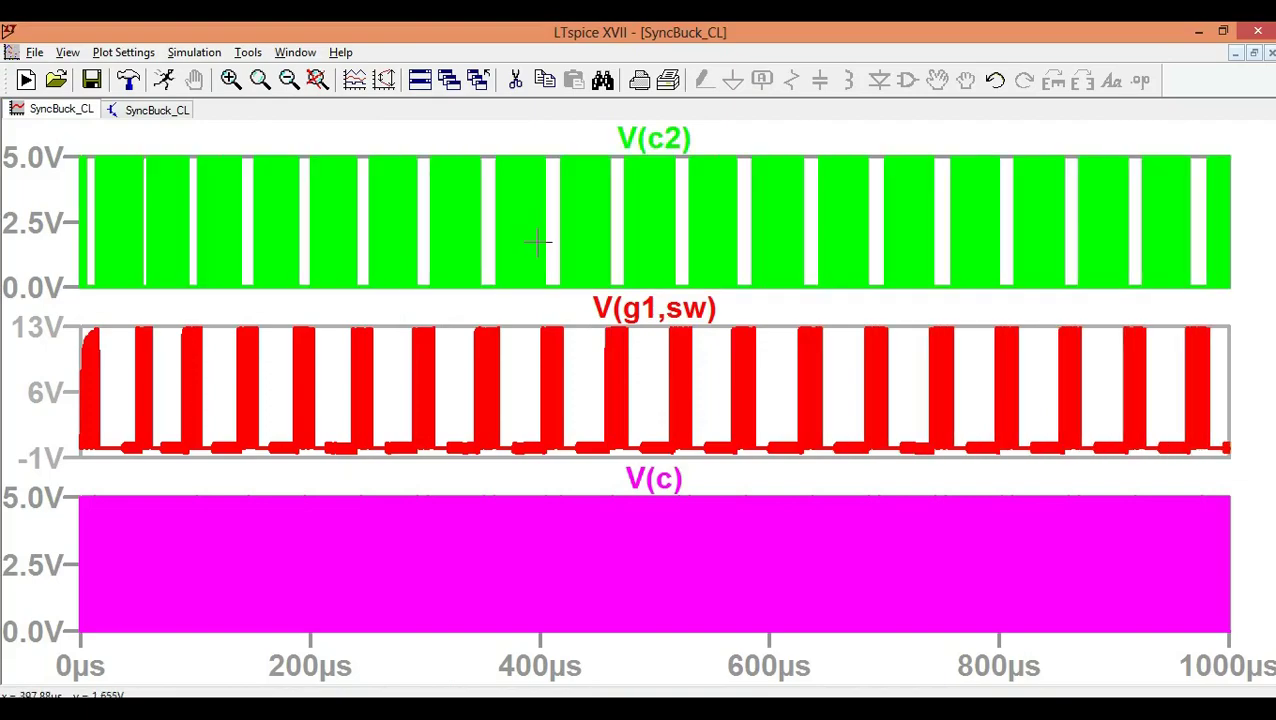
Plot the low-side MOSFET's gate voltage V(g2) and delete the V(c2) trace
left_click(165, 110)
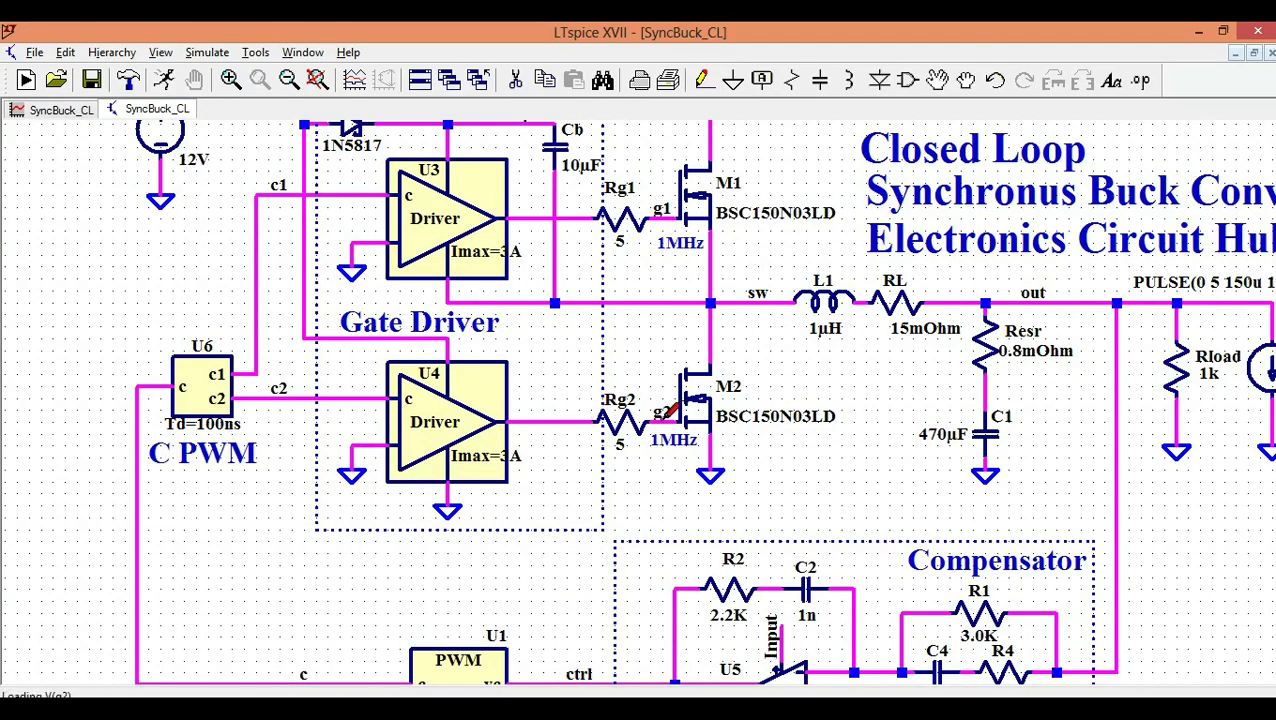
left_click(57, 114)
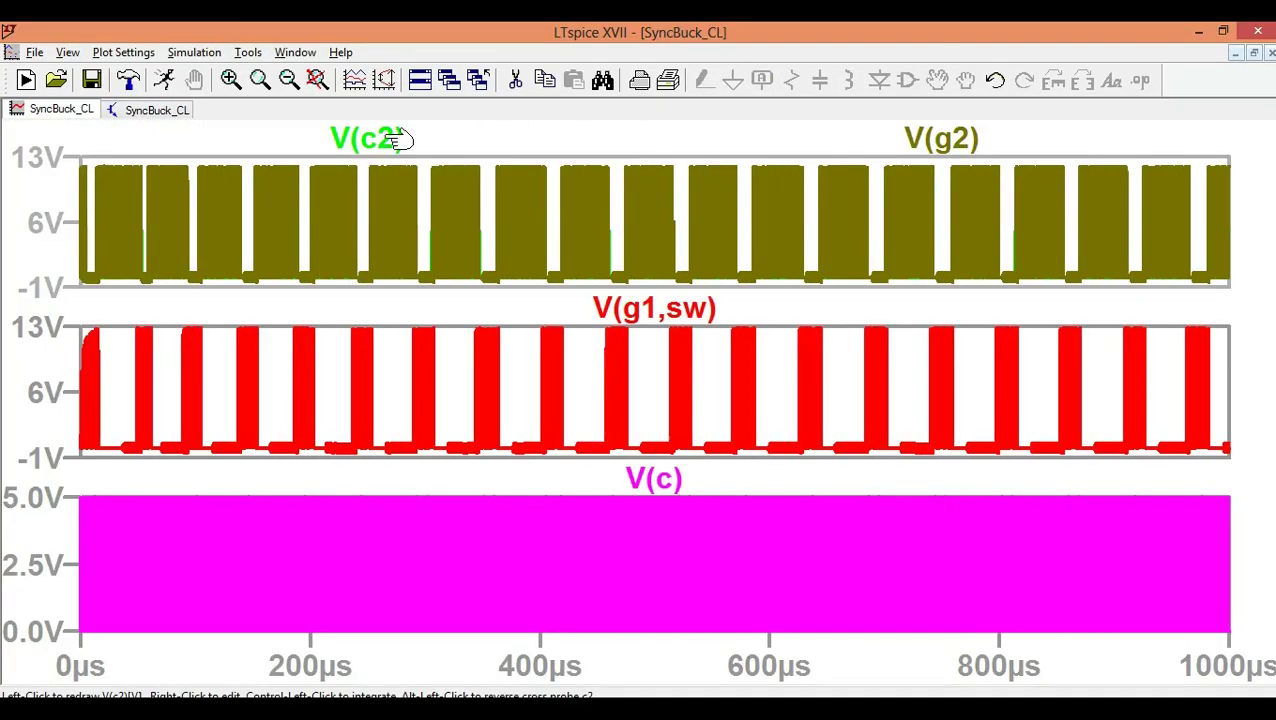
right_click(378, 143)
left_click(659, 421)
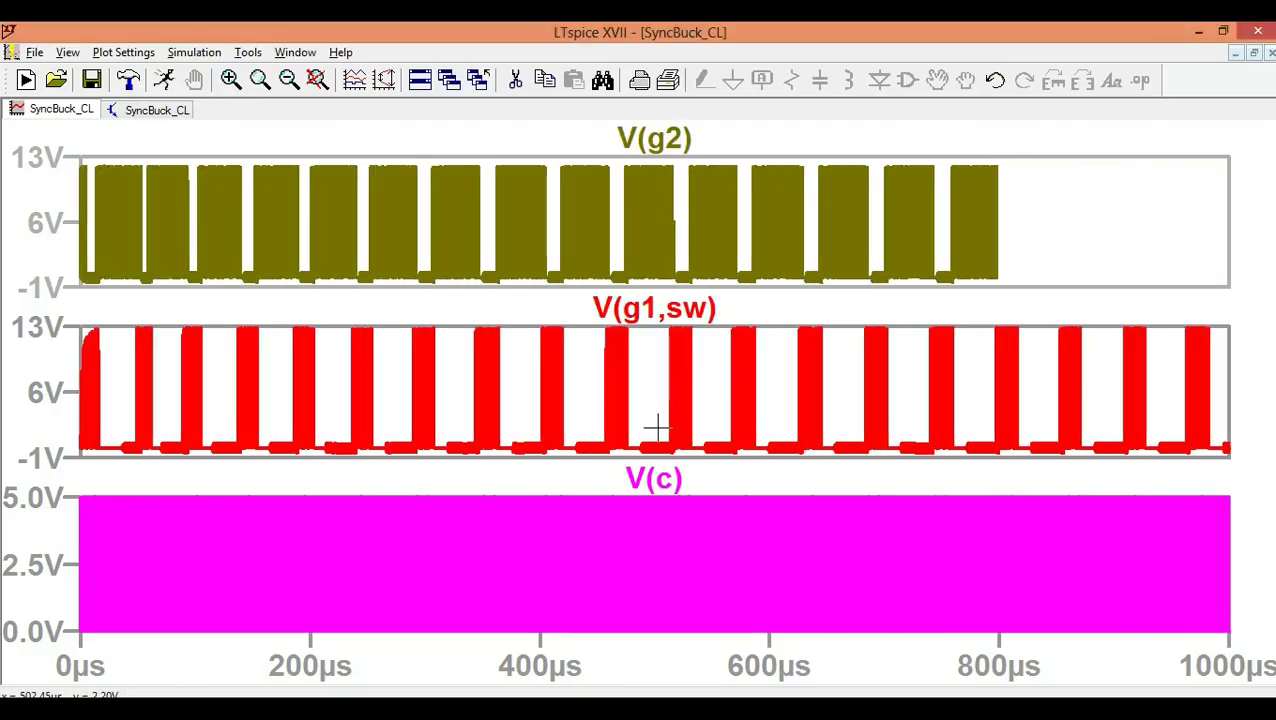
Inspect the V(g2), V(g1,sw) and V(c) waveforms between about 477 and 513 µs and restore the full time range
left_click_drag(628, 158, 668, 462)
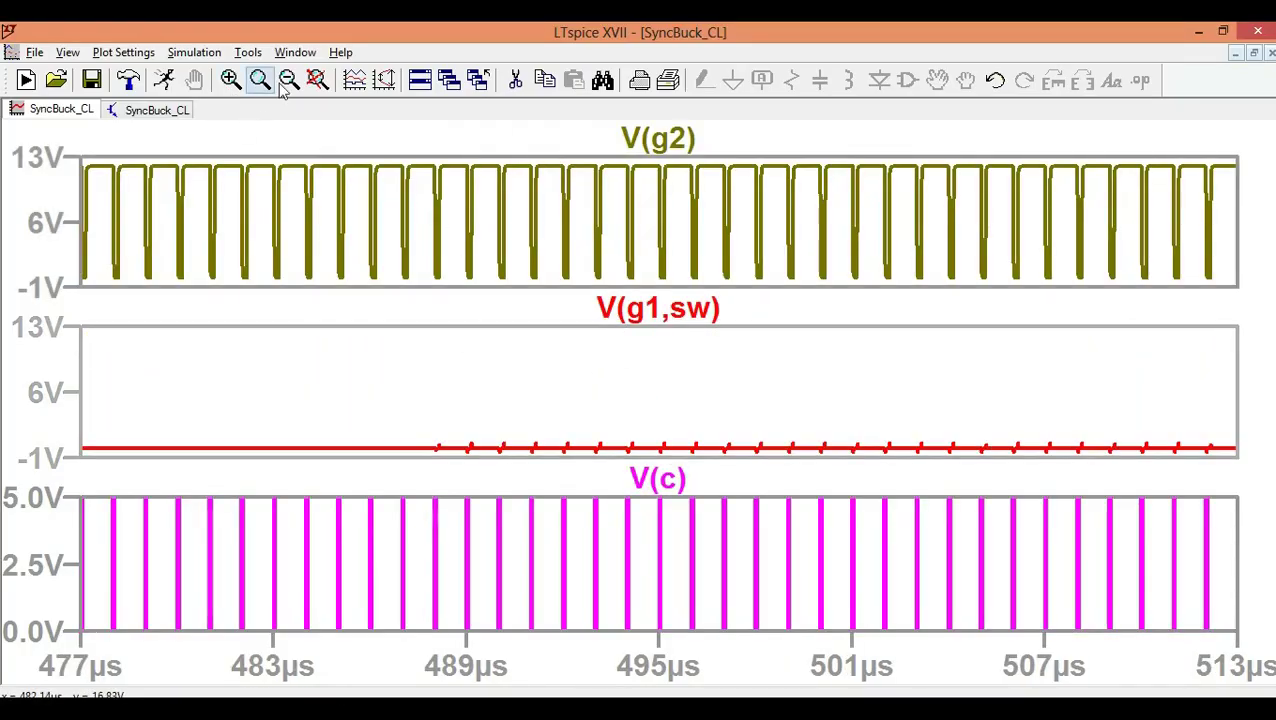
left_click(318, 80)
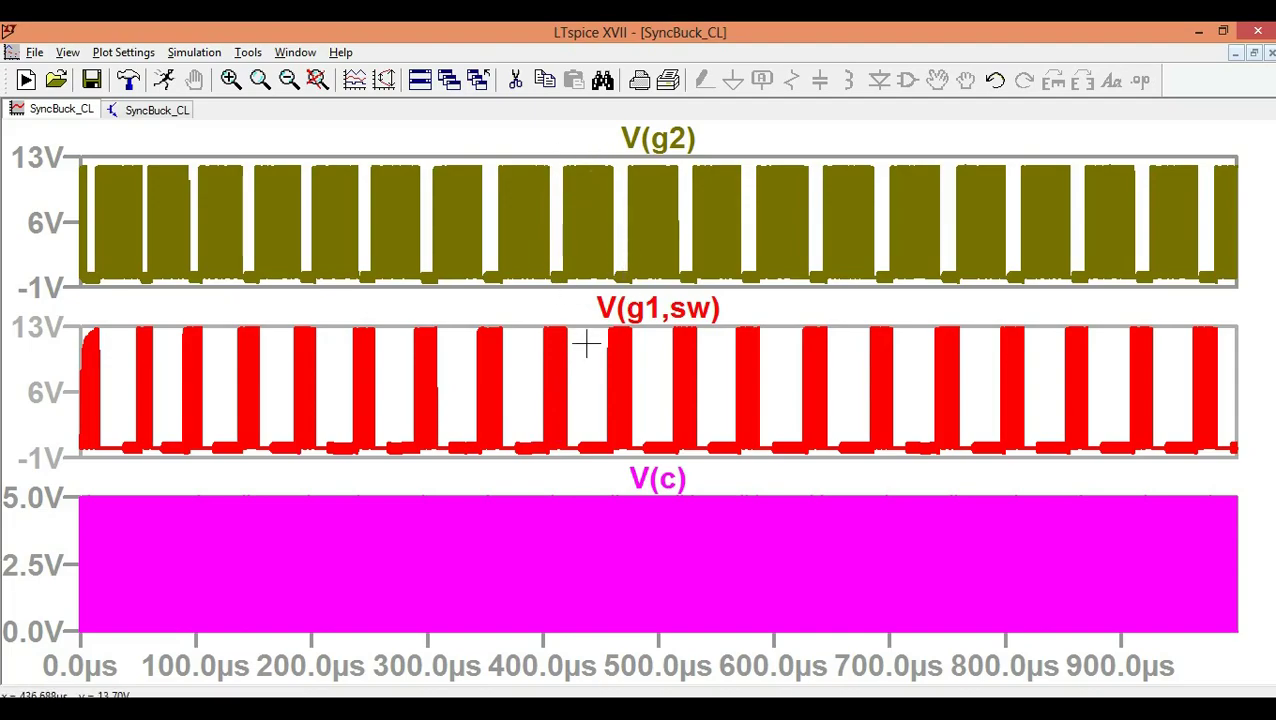
Plot the inductor L1 current over the V(g1,sw) waveform and colour the I(L1) trace dark blue
left_click(150, 110)
scroll(668, 398, "down", 4)
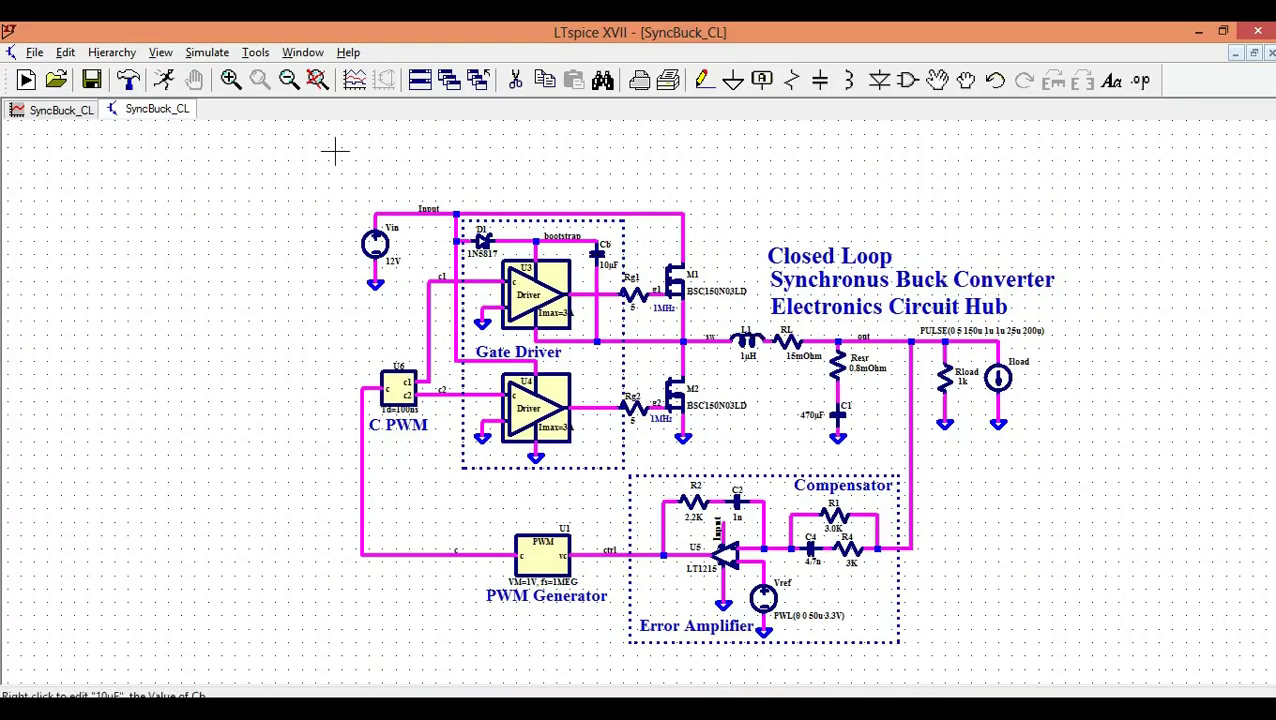
left_click(85, 113)
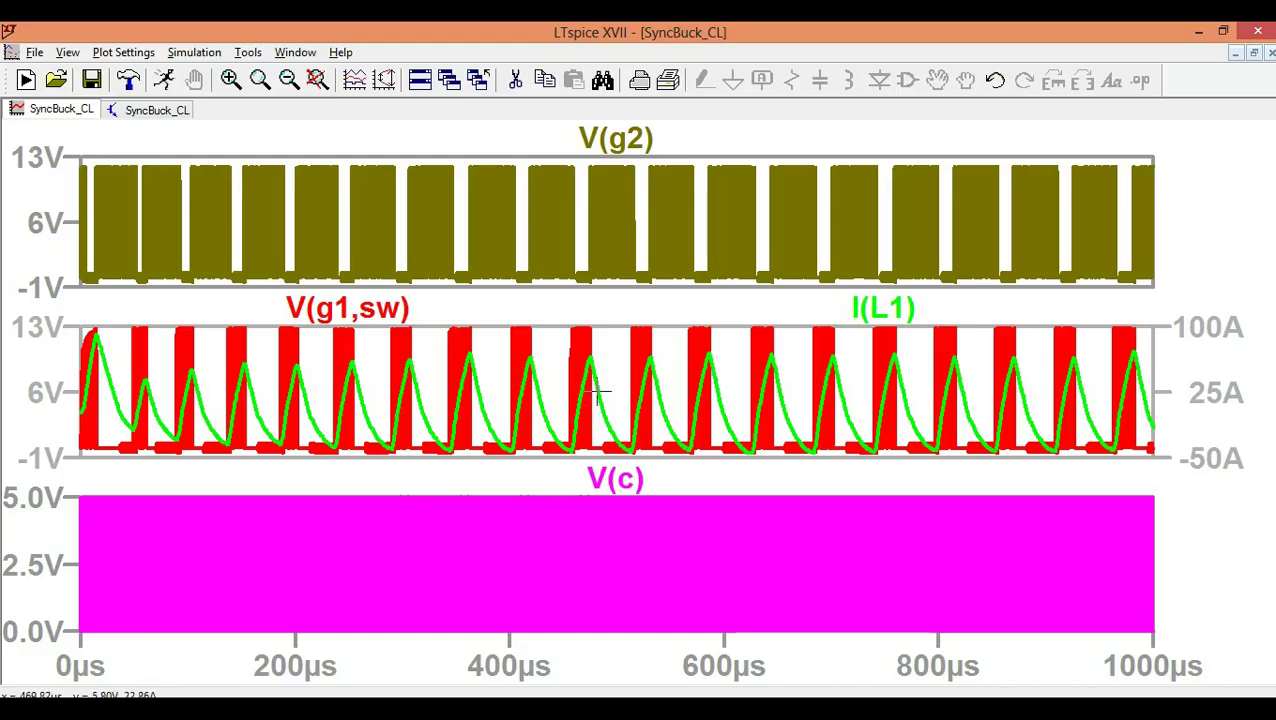
right_click(897, 312)
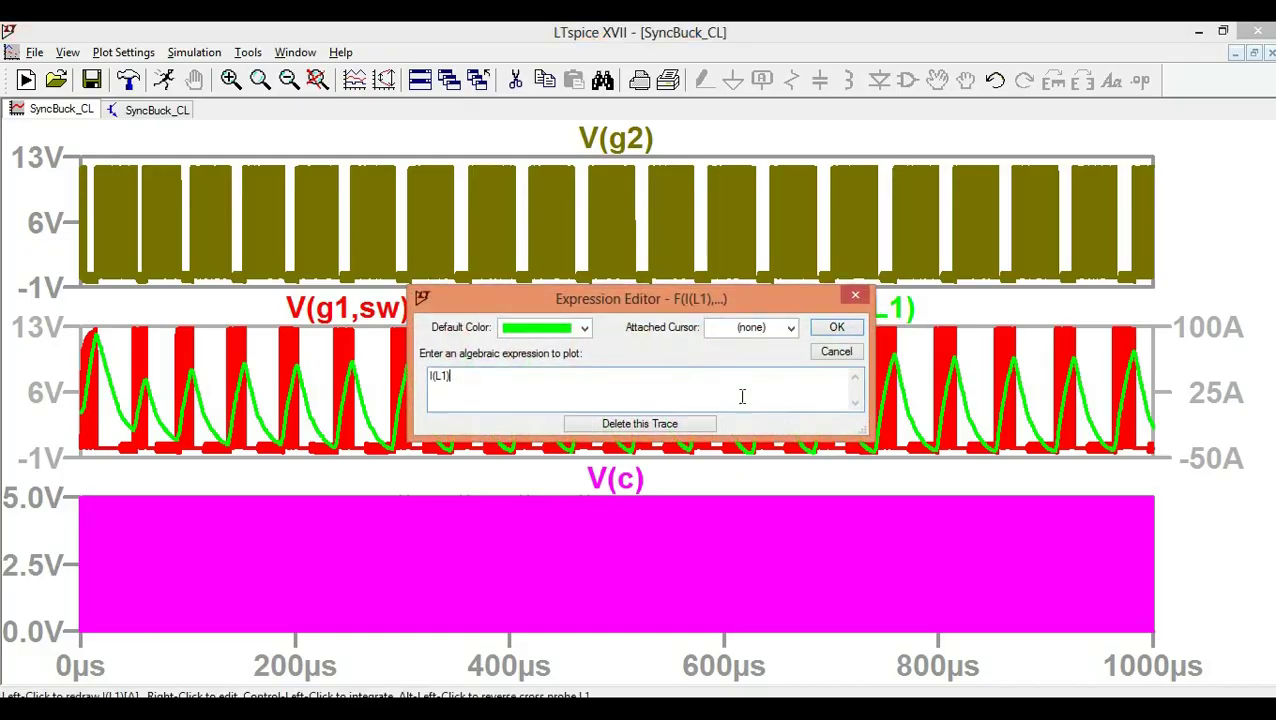
left_click(588, 336)
left_click(546, 462)
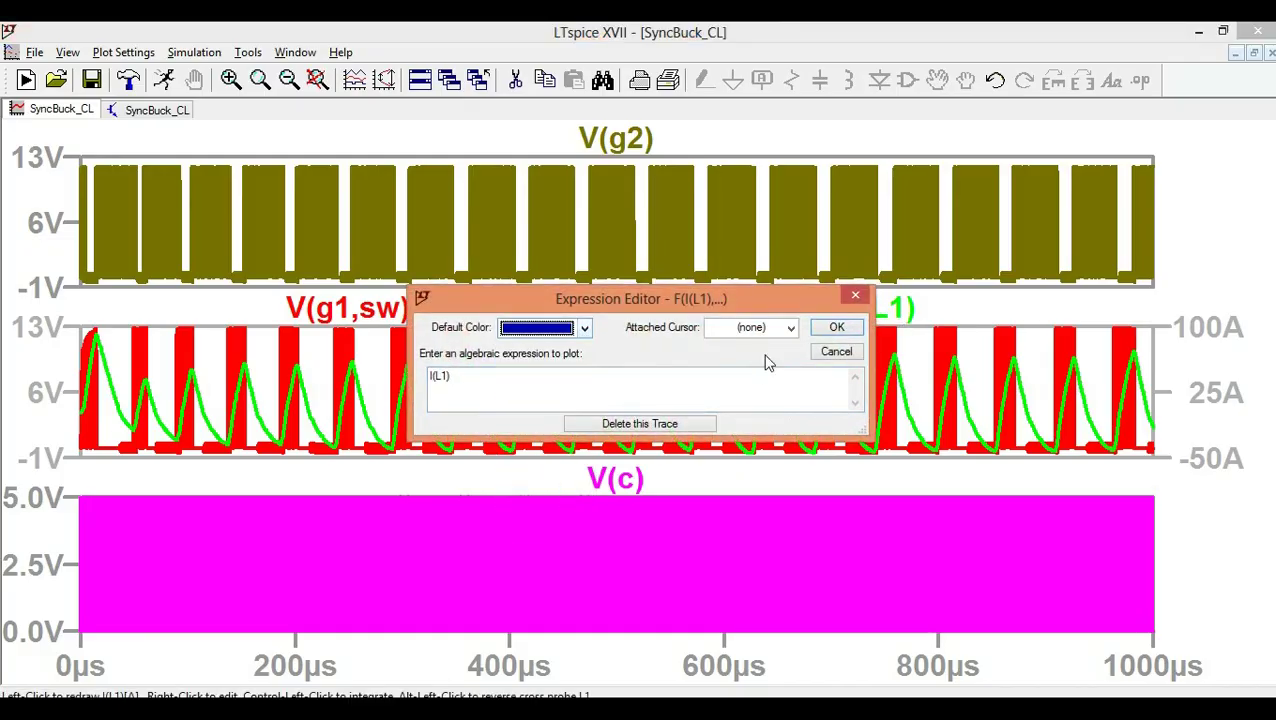
left_click(818, 326)
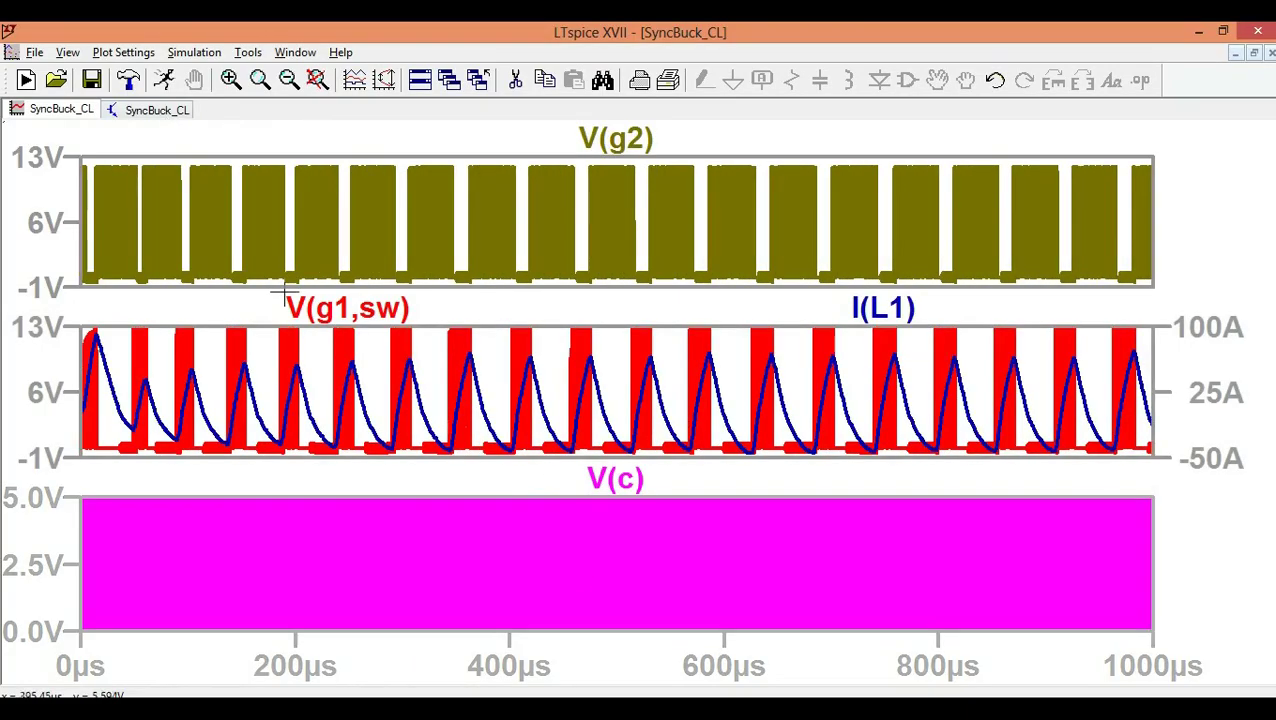
Plot the load current I(Iload) in the V(c) pane and delete the V(c) trace
left_click(158, 111)
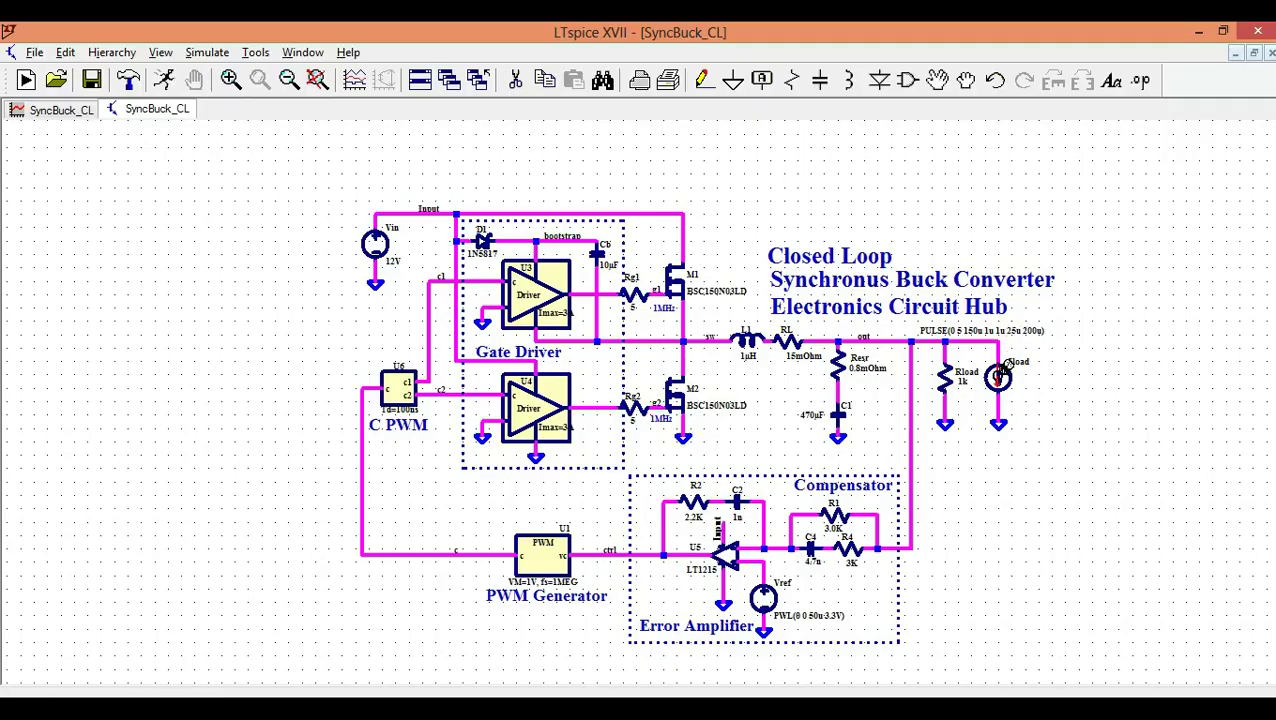
left_click(58, 112)
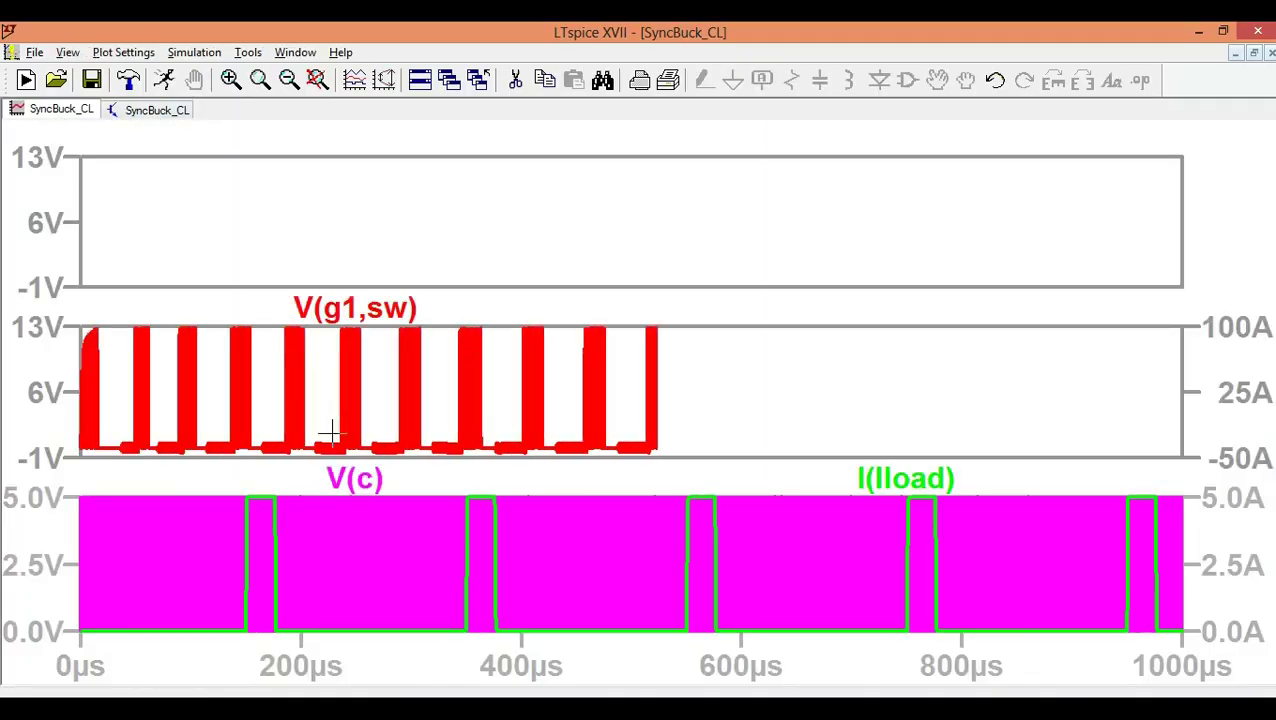
right_click(361, 481)
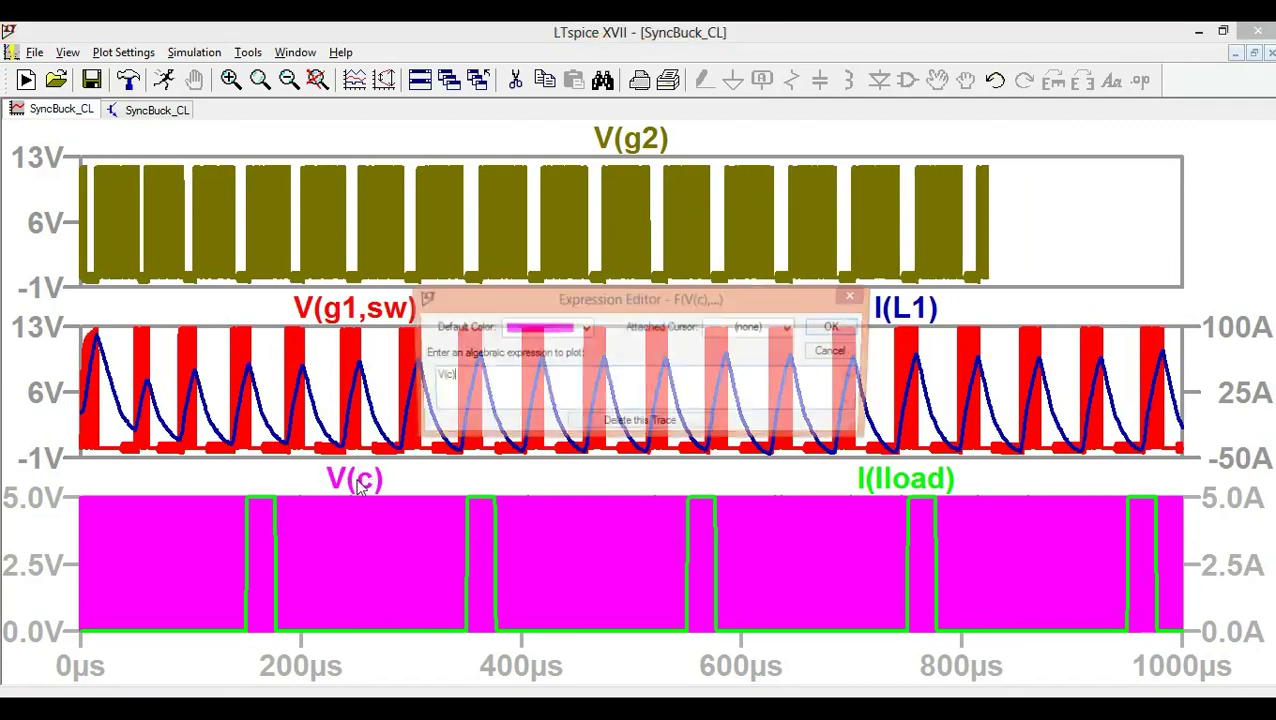
left_click(640, 424)
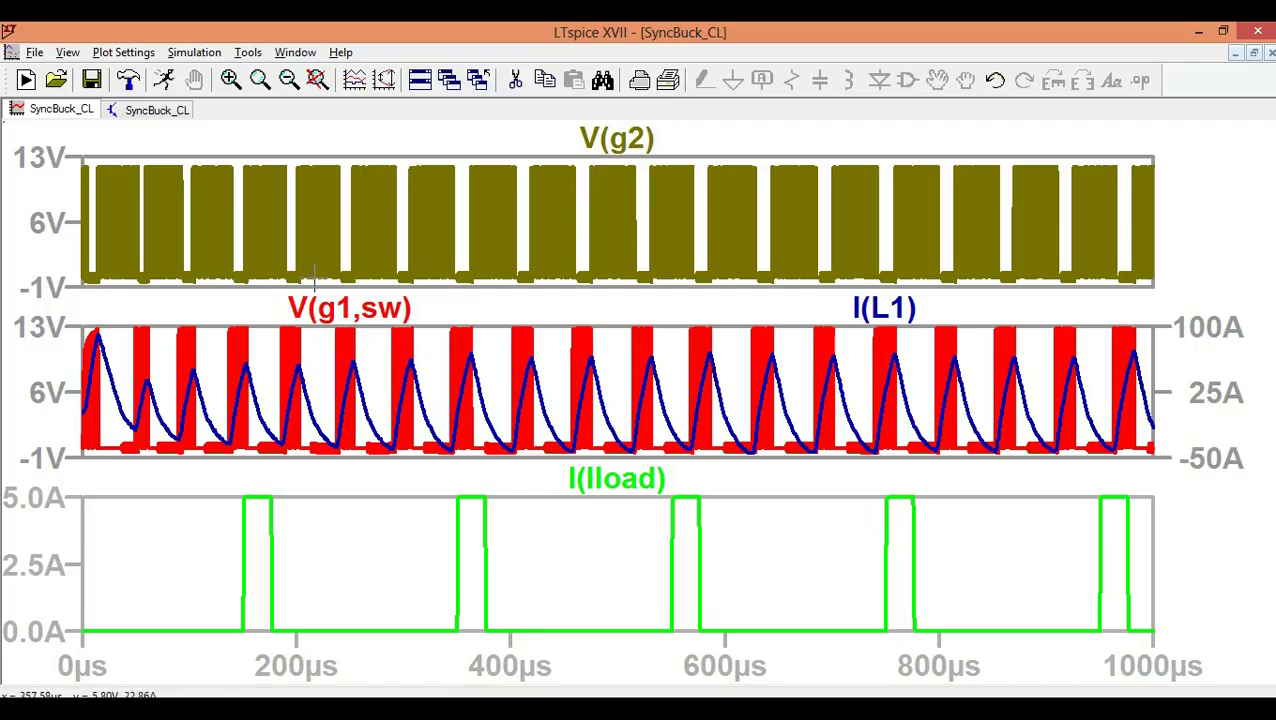
Plot the converter's output voltage V(out) in the same pane as I(Iload)
left_click(156, 111)
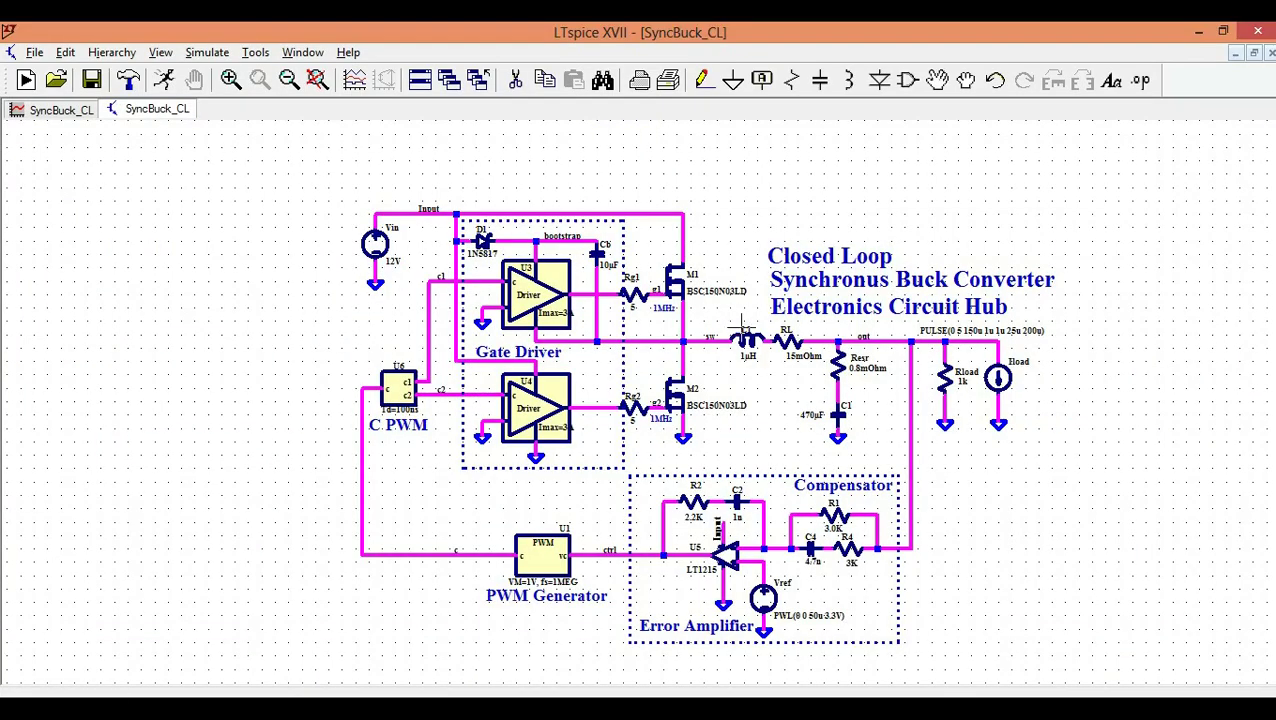
scroll(741, 325, "up", 3)
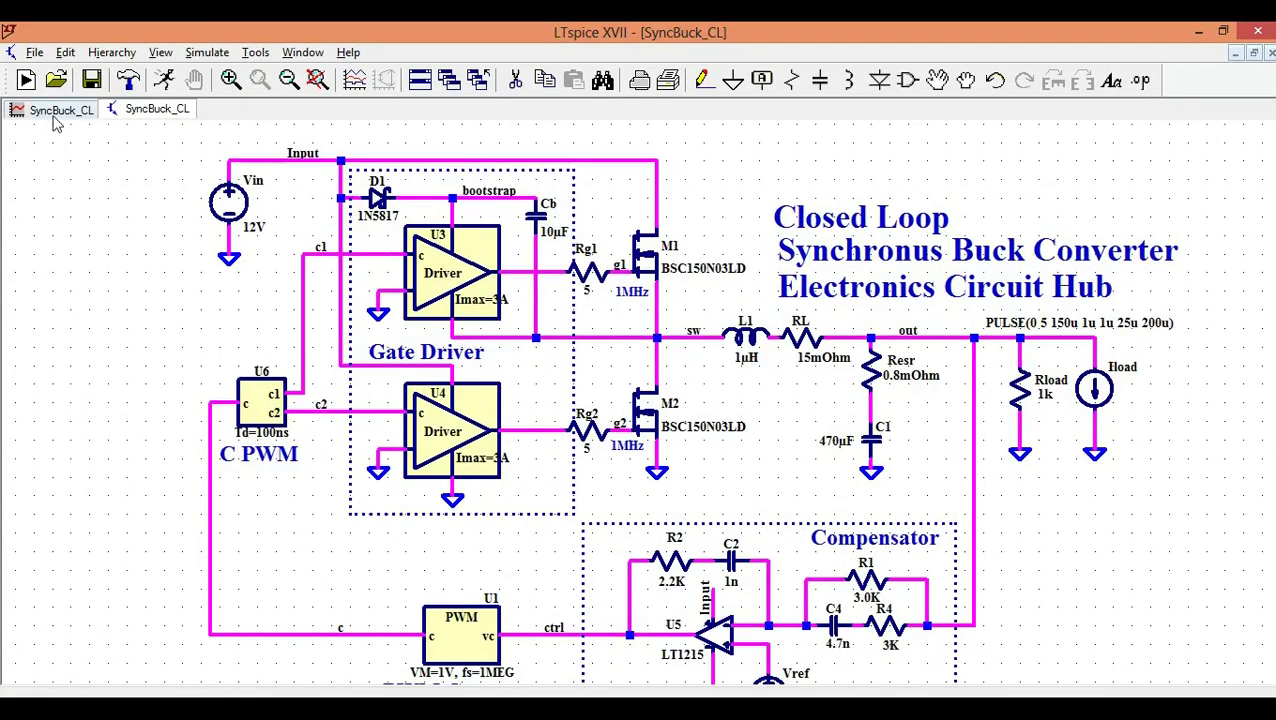
left_click(56, 114)
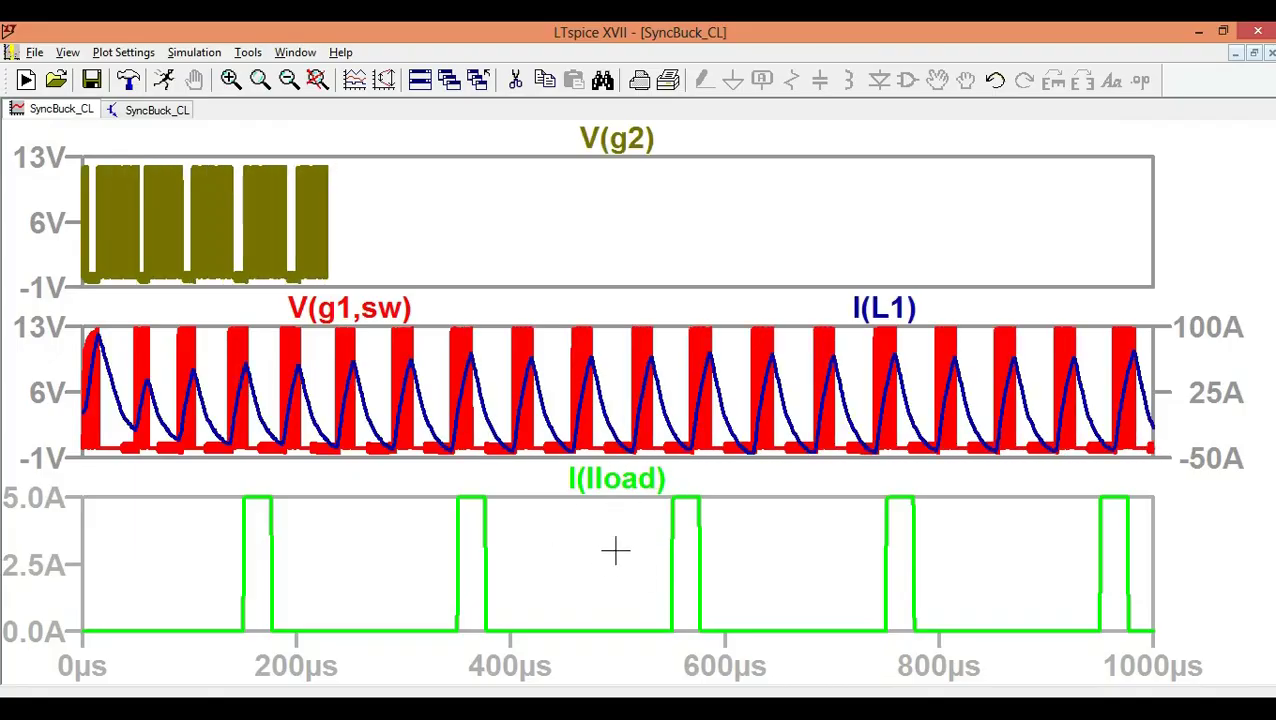
left_click(130, 110)
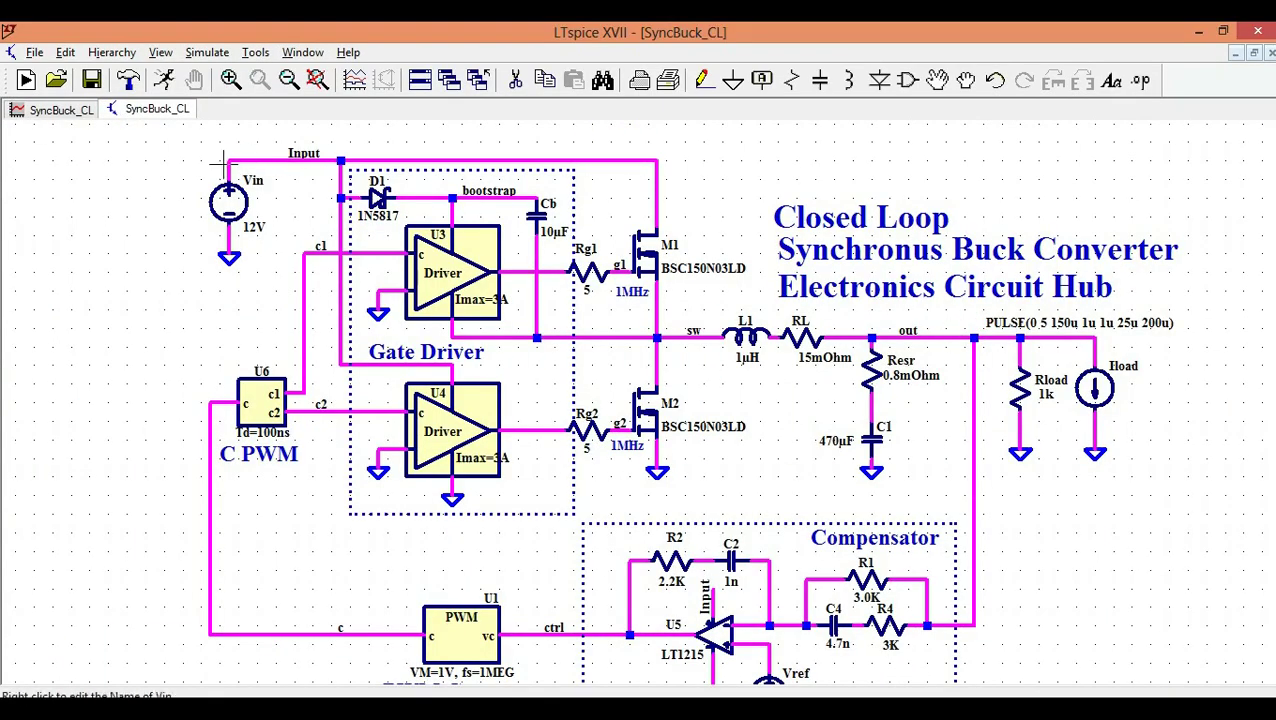
left_click(58, 115)
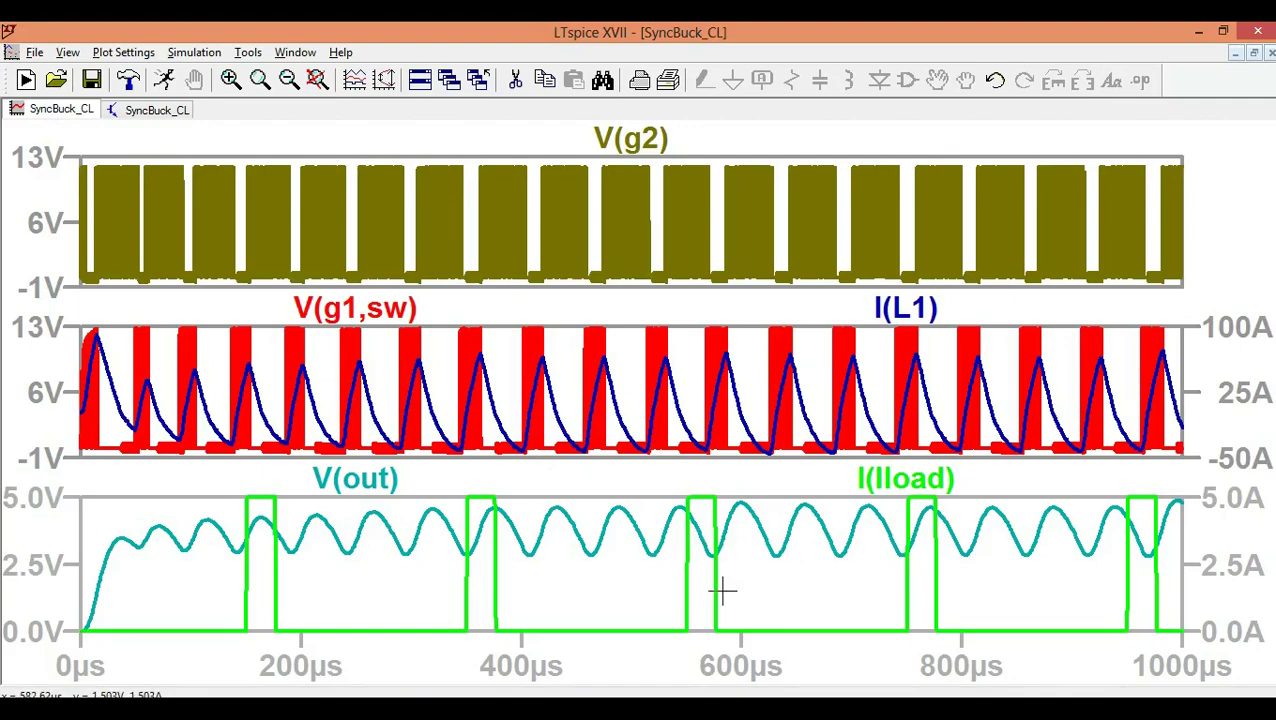
Delete the V(g2), V(g1,sw) and I(L1) traces from the waveform plot
right_click(638, 142)
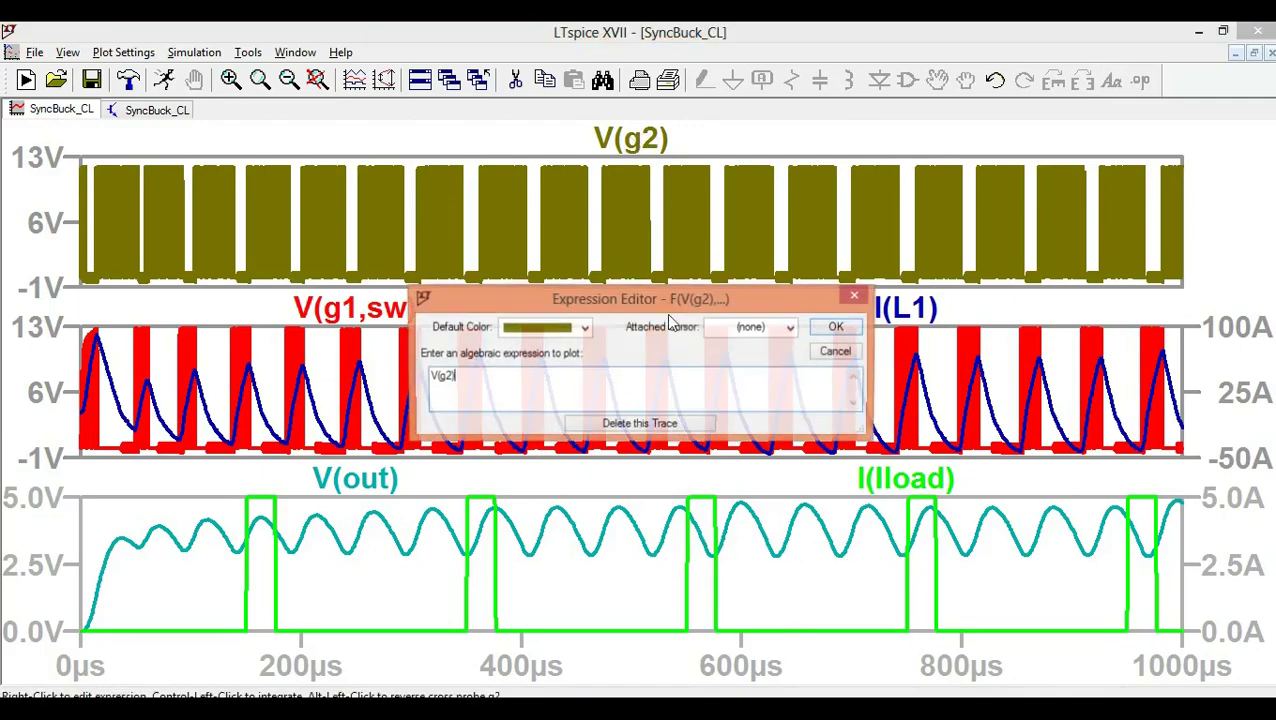
left_click(658, 428)
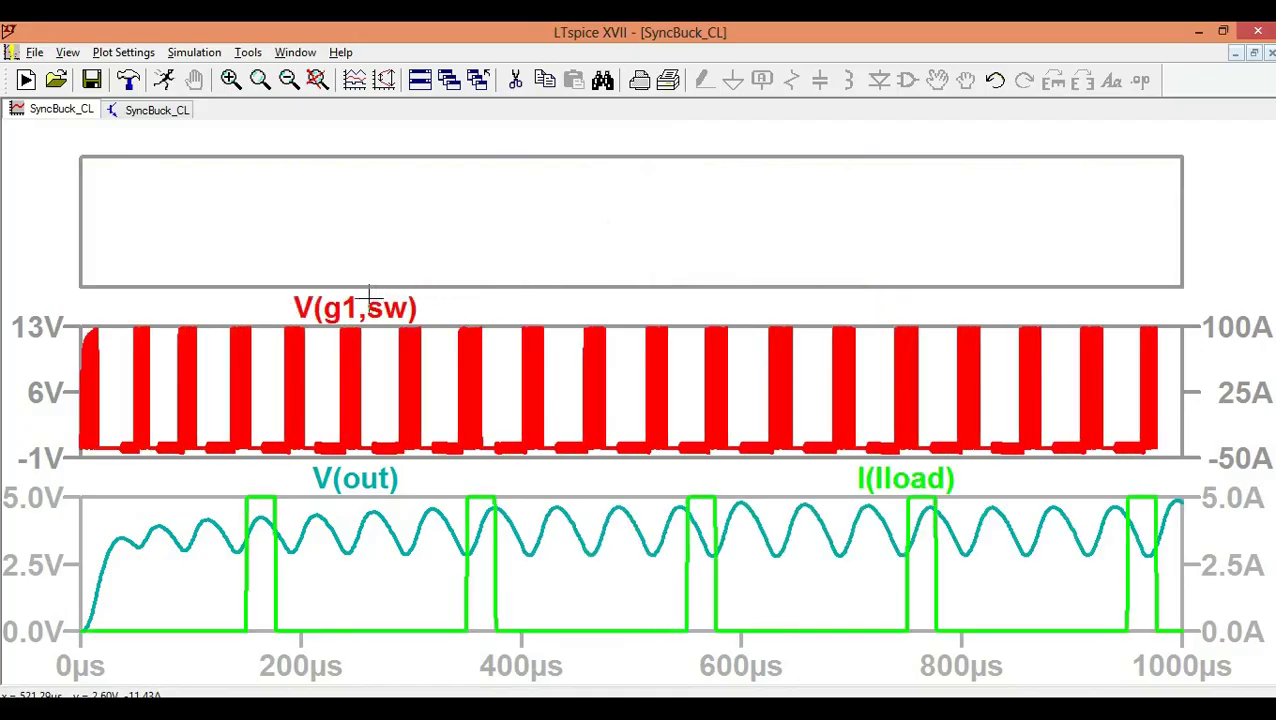
right_click(348, 306)
left_click(600, 428)
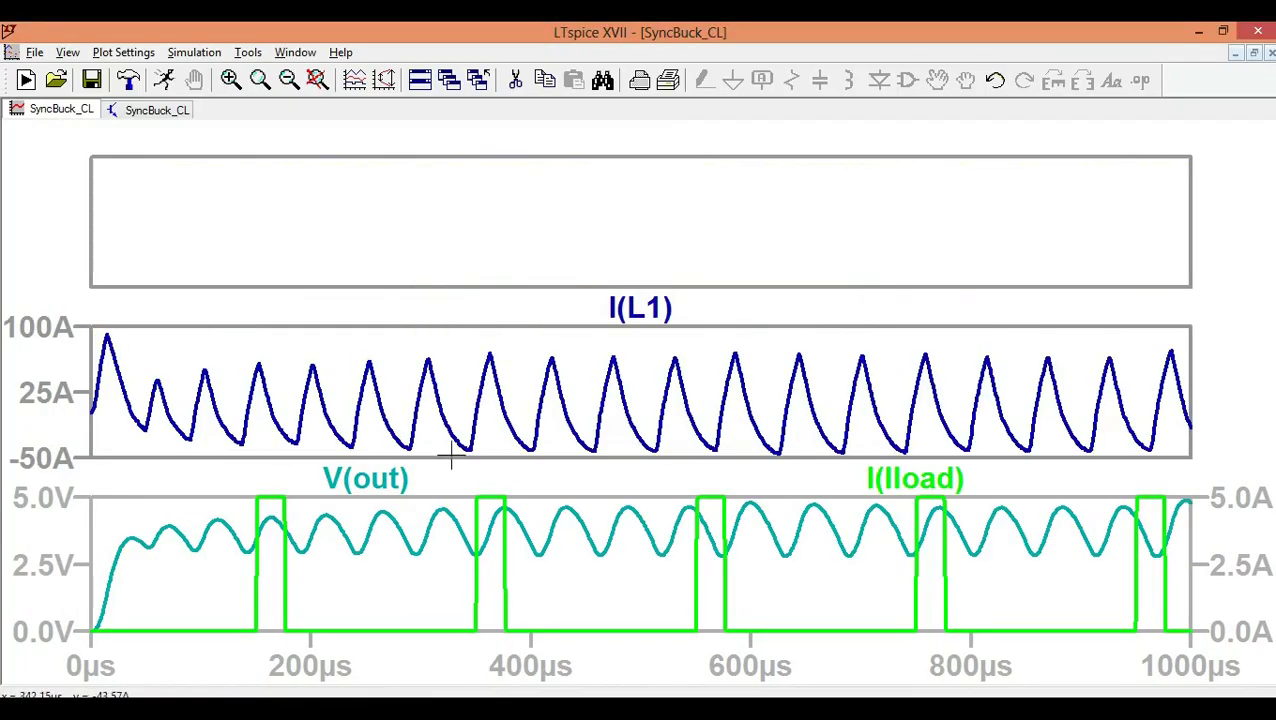
right_click(640, 312)
left_click(641, 421)
Move the I(Iload) trace into the empty pane directly above V(out) and delete the remaining empty pane
mouse_move(860, 478)
left_mouse_down()
mouse_move(835, 410)
mouse_move(735, 339)
mouse_move(680, 360)
left_mouse_up()
right_click(665, 232)
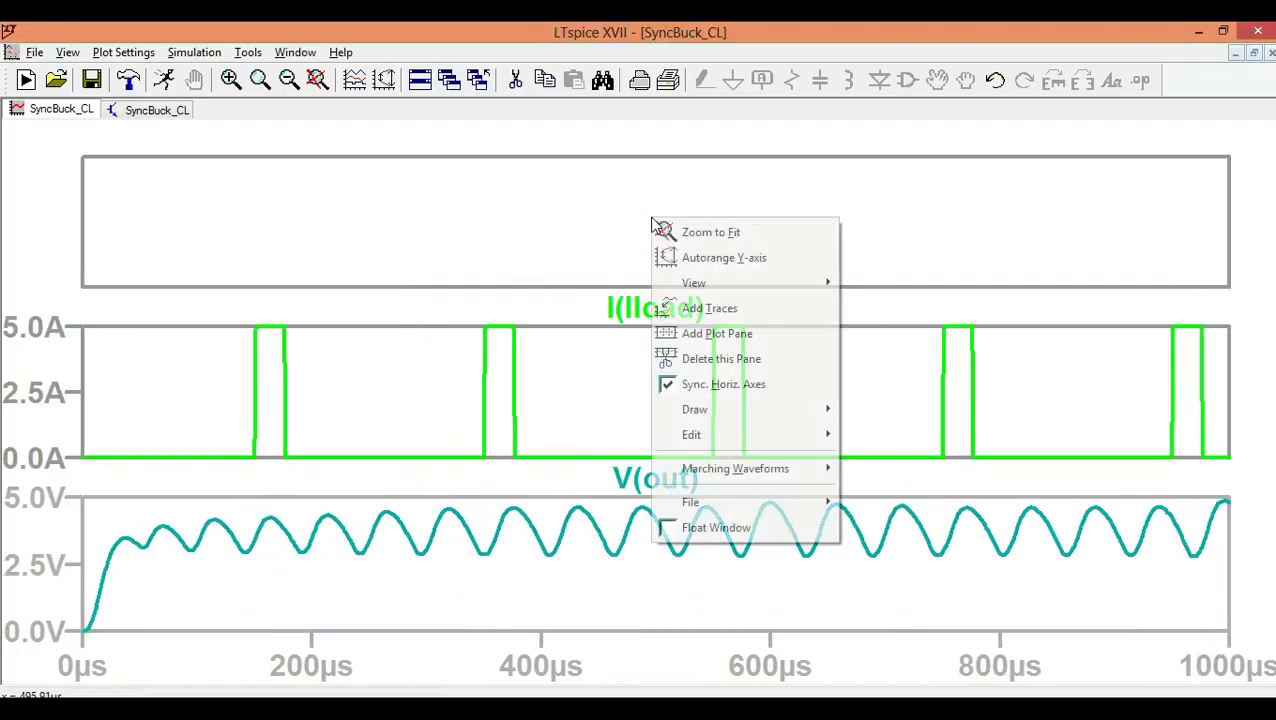
left_click(724, 358)
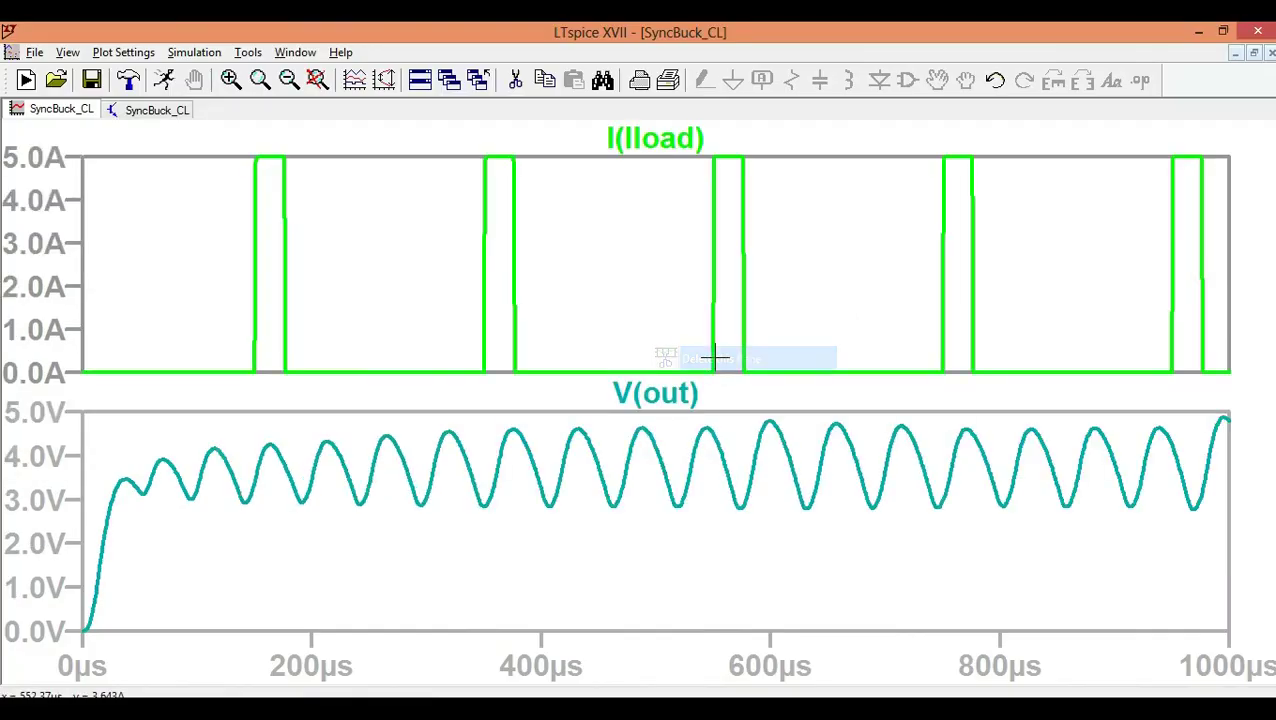
Colour the I(Iload) trace red and the V(out) trace dark blue
right_click(670, 148)
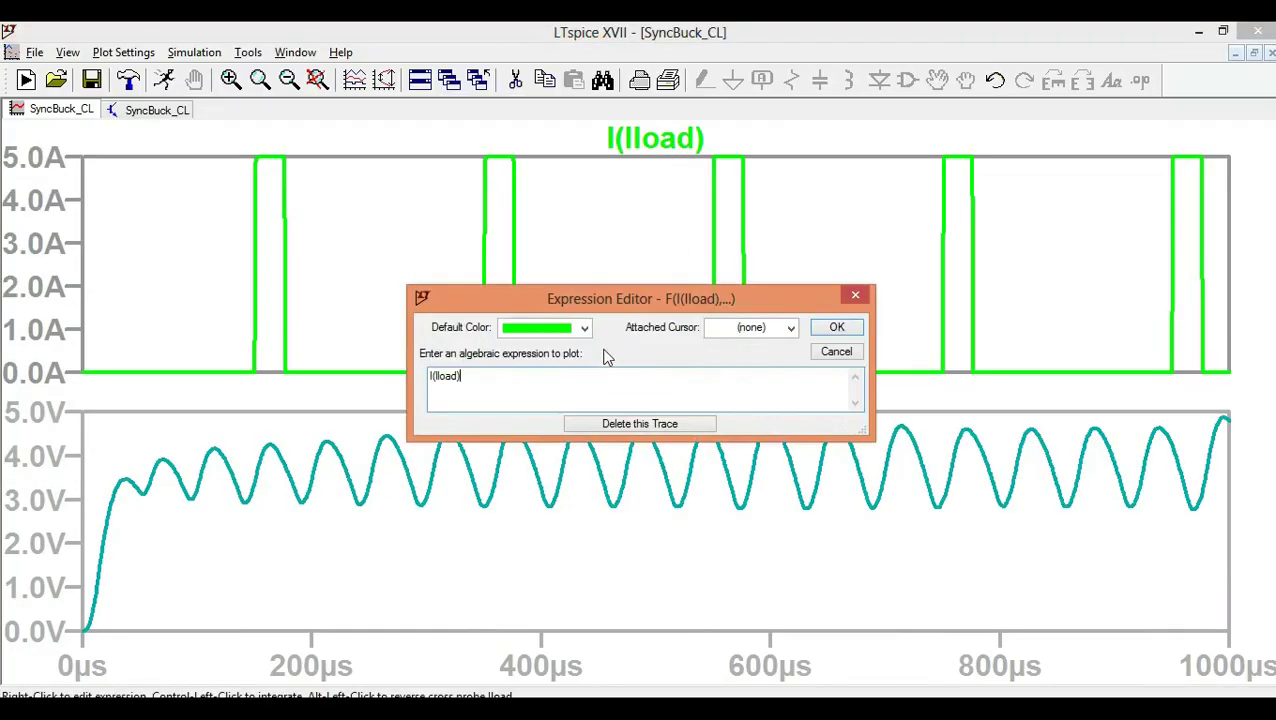
left_click(584, 327)
left_click(570, 391)
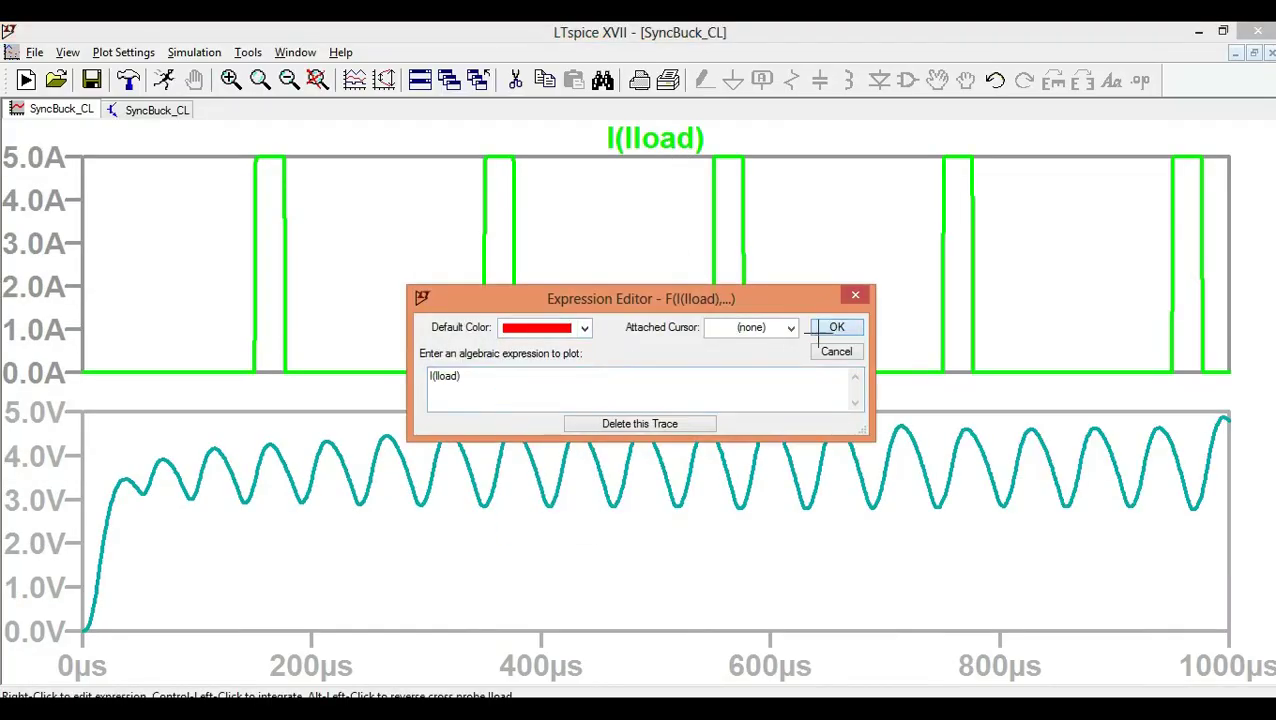
left_click(835, 328)
right_click(680, 396)
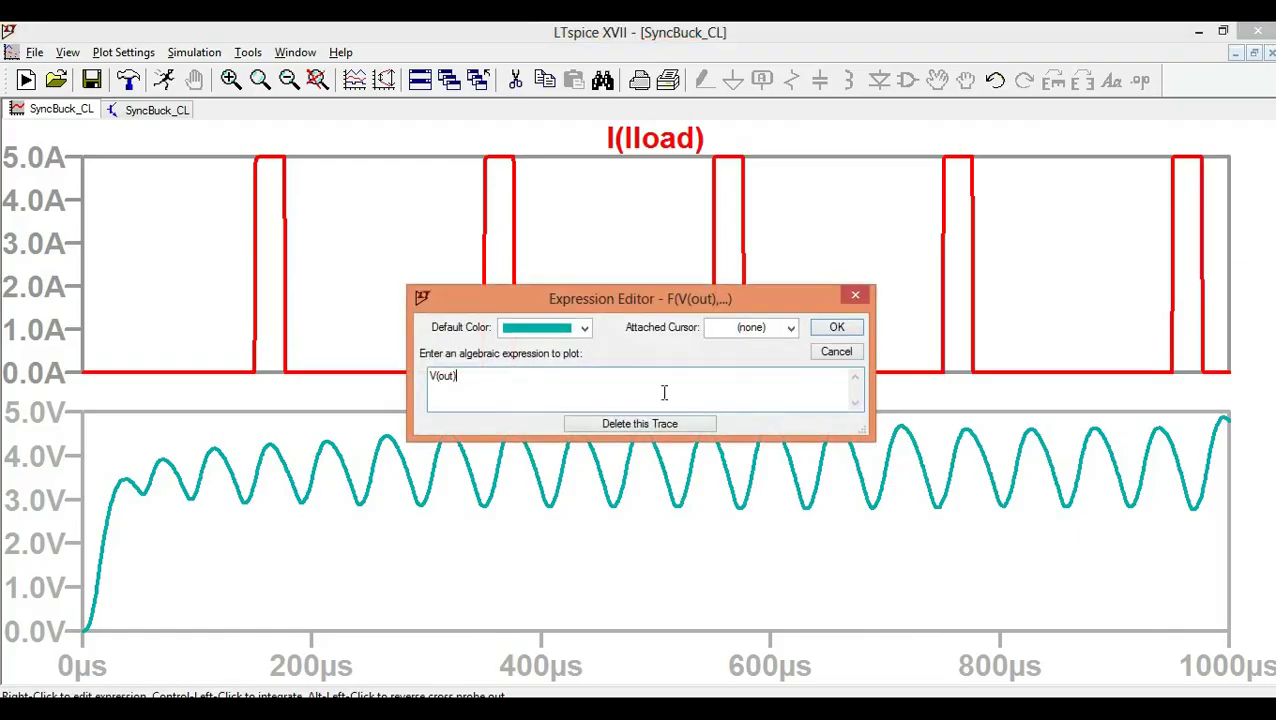
left_click(589, 335)
left_click(559, 462)
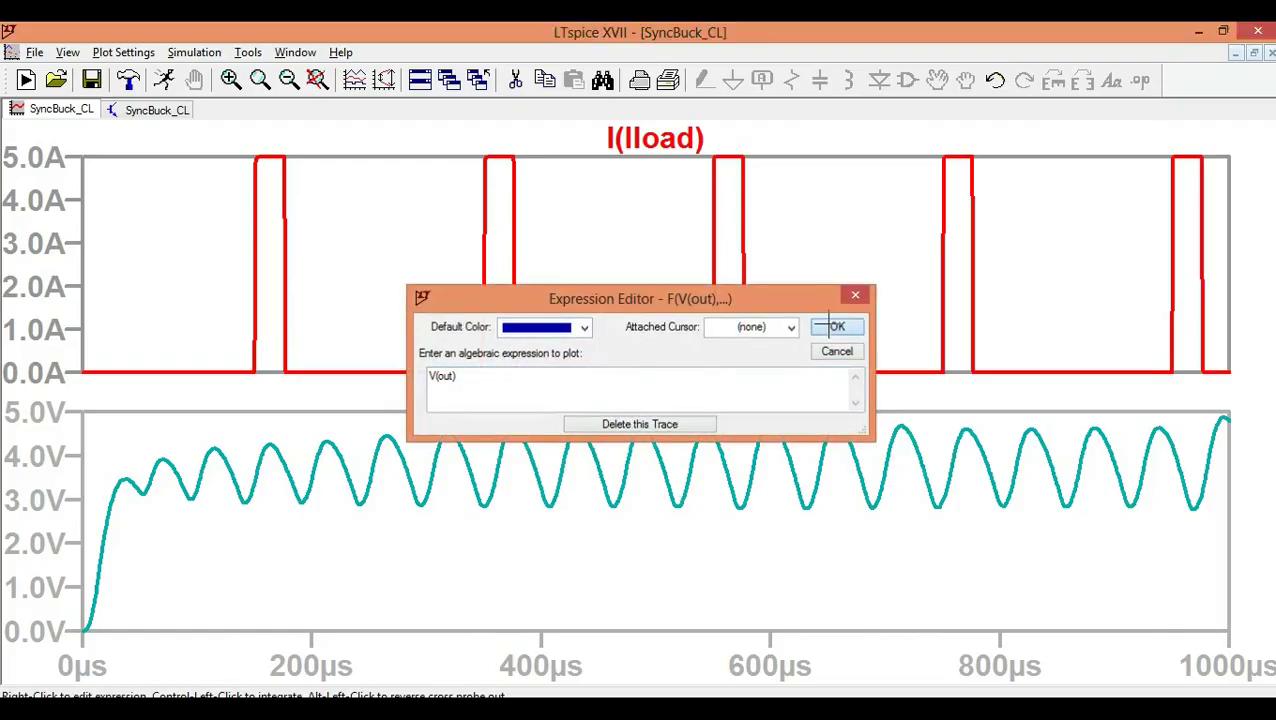
left_click(829, 327)
Set the output capacitor C1 to 2000 µF and rerun the simulation with the waveform window maximized
left_click(157, 110)
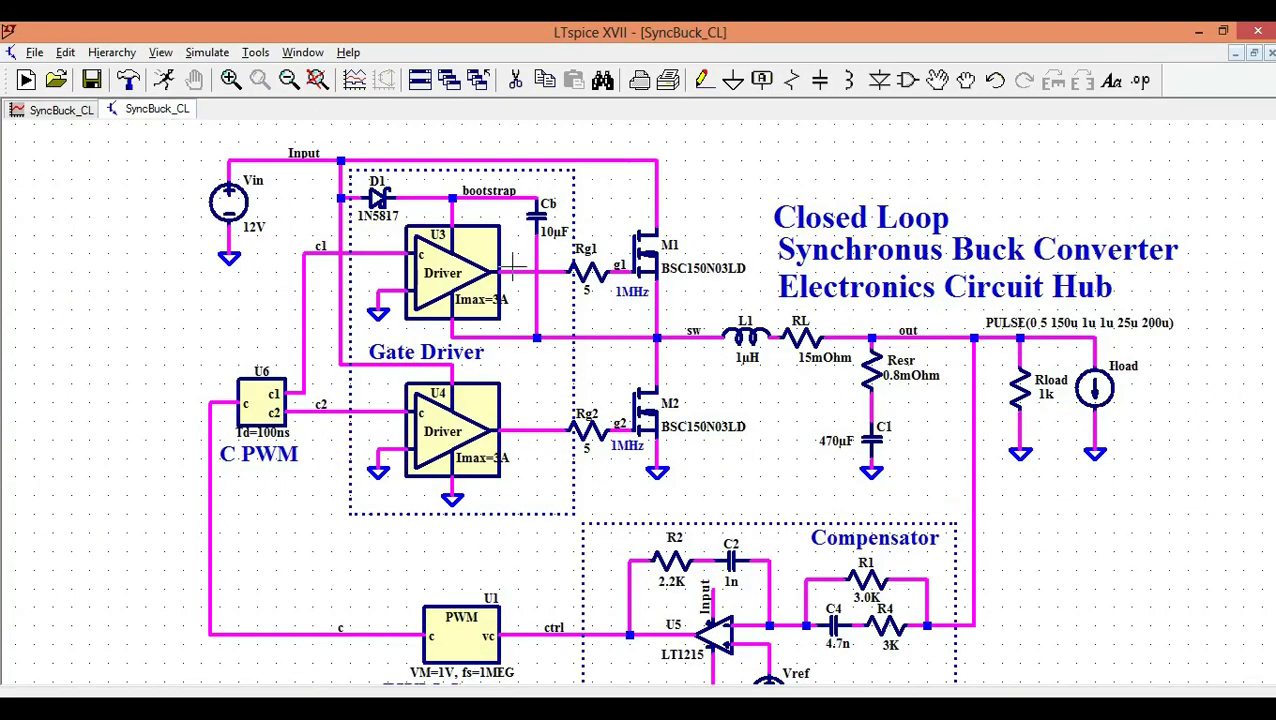
scroll(850, 436, "up", 2)
scroll(838, 442, "up", 3)
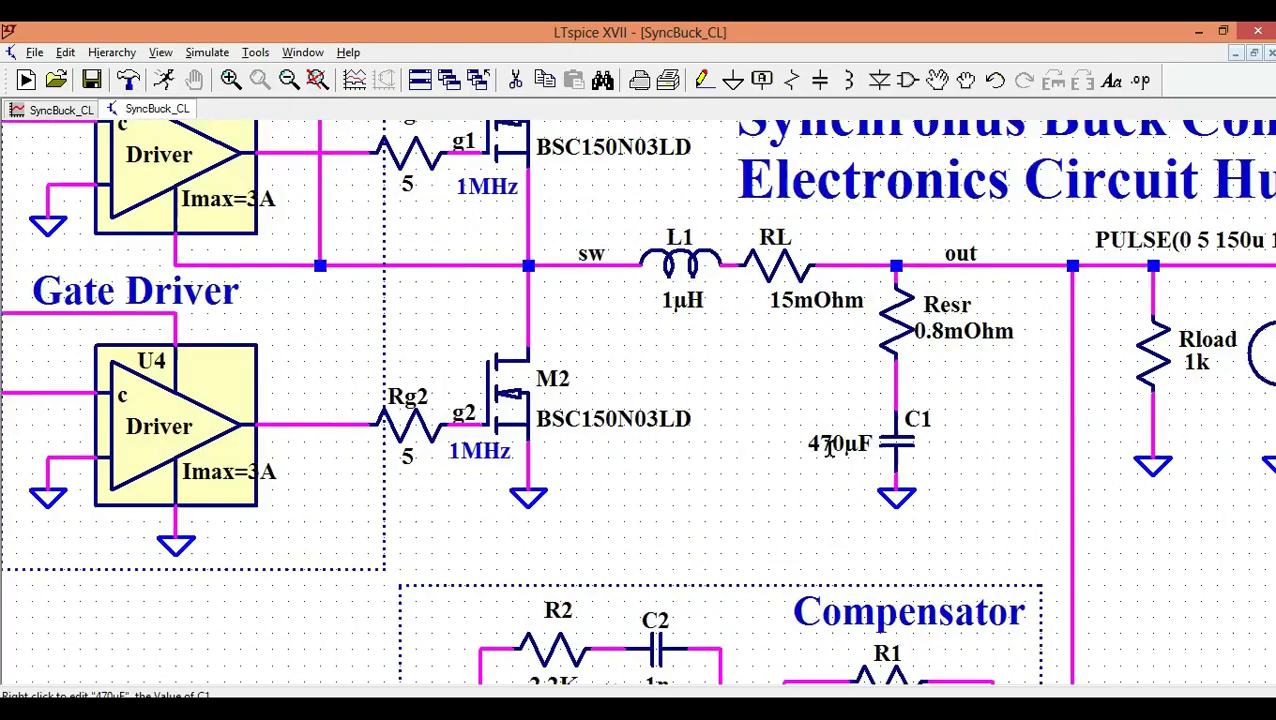
right_click(930, 437)
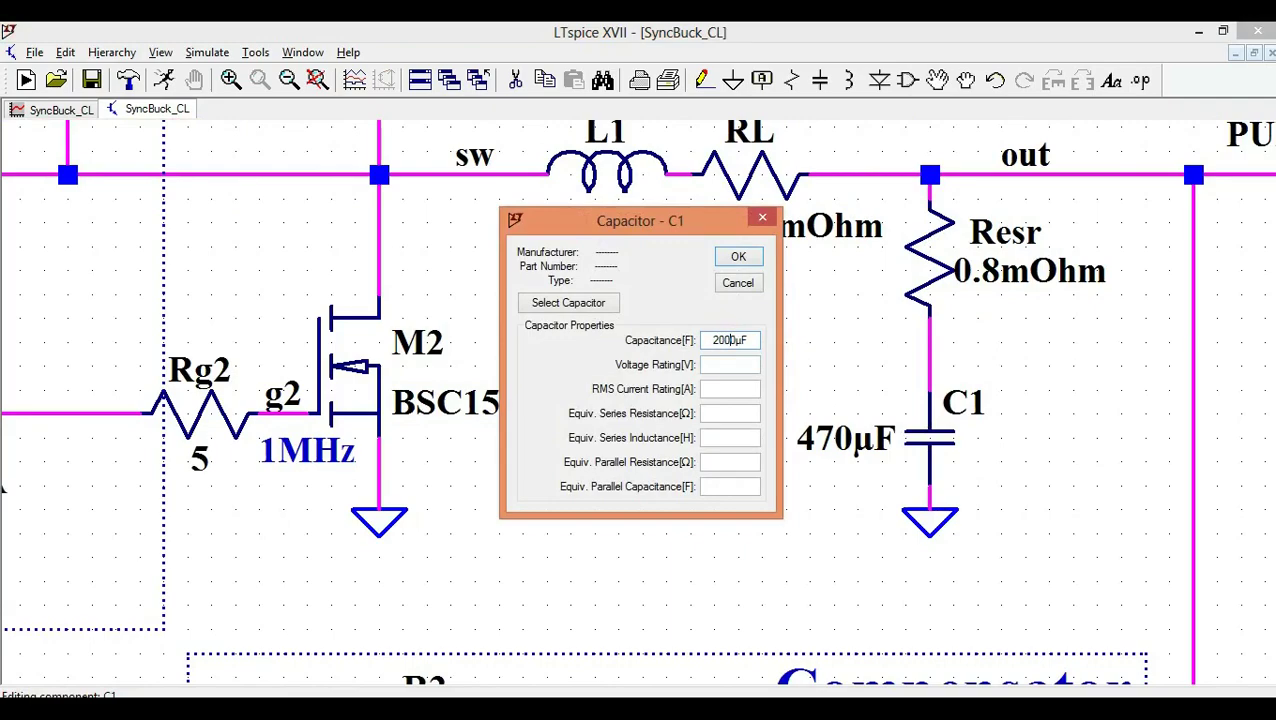
type("2000")
key("Return")
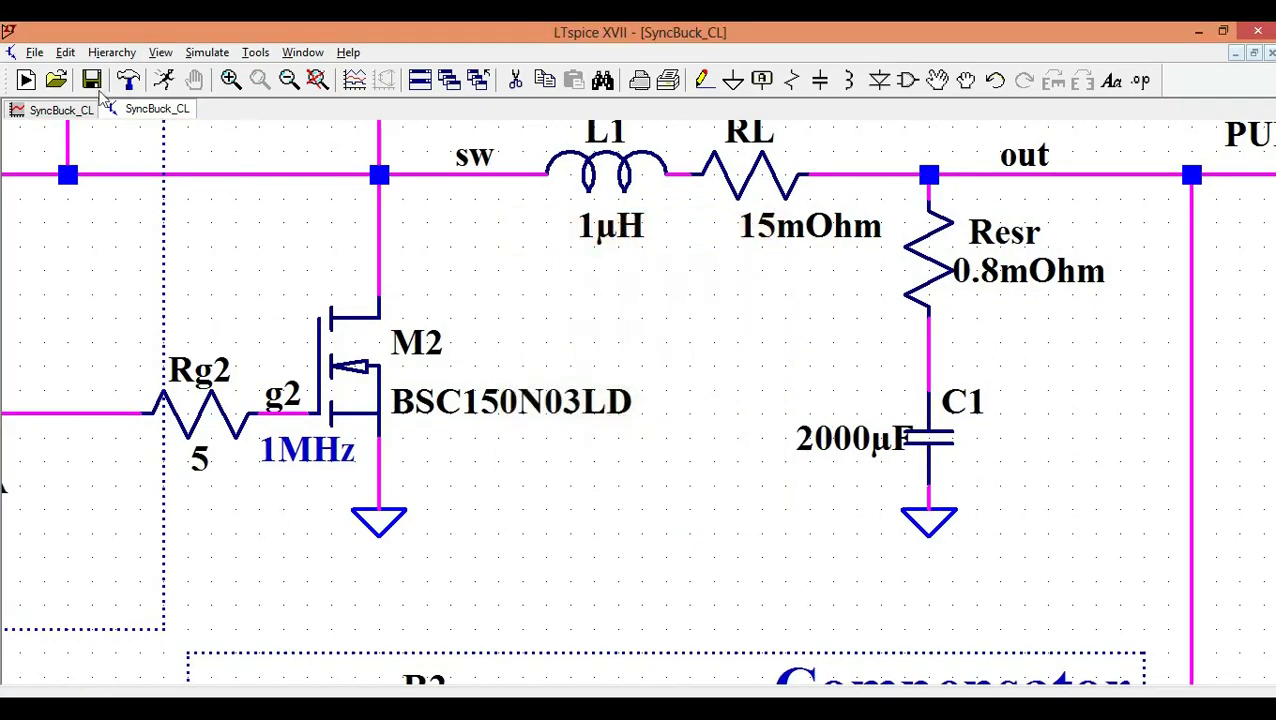
left_click(176, 87)
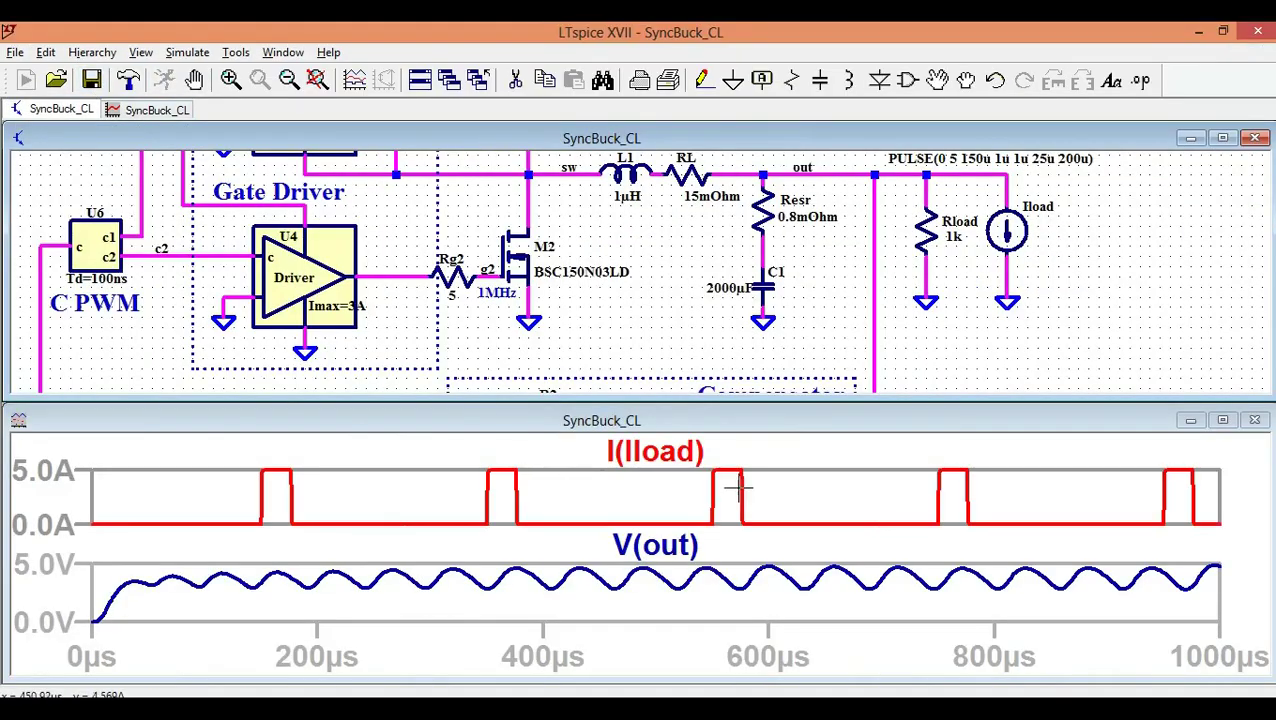
left_click(1221, 420)
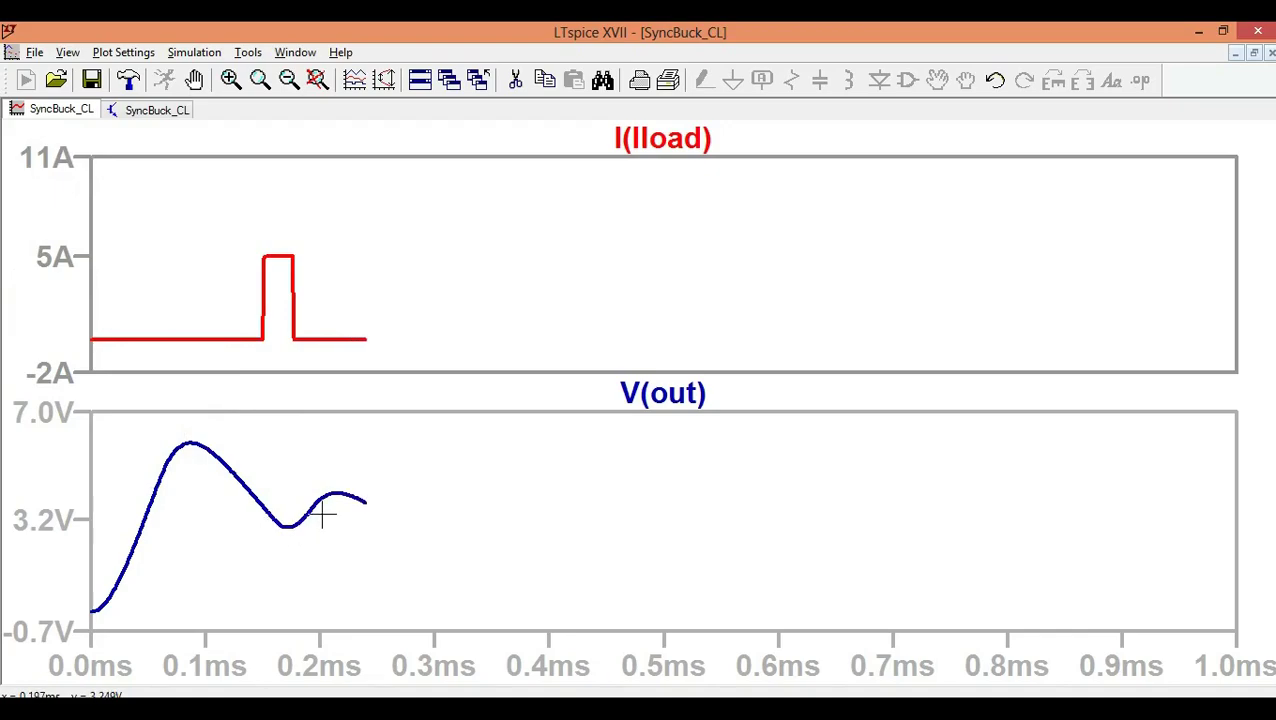
Move C1's 2000 µF value label in the schematic so it no longer overlaps the capacitor symbol
left_click(157, 110)
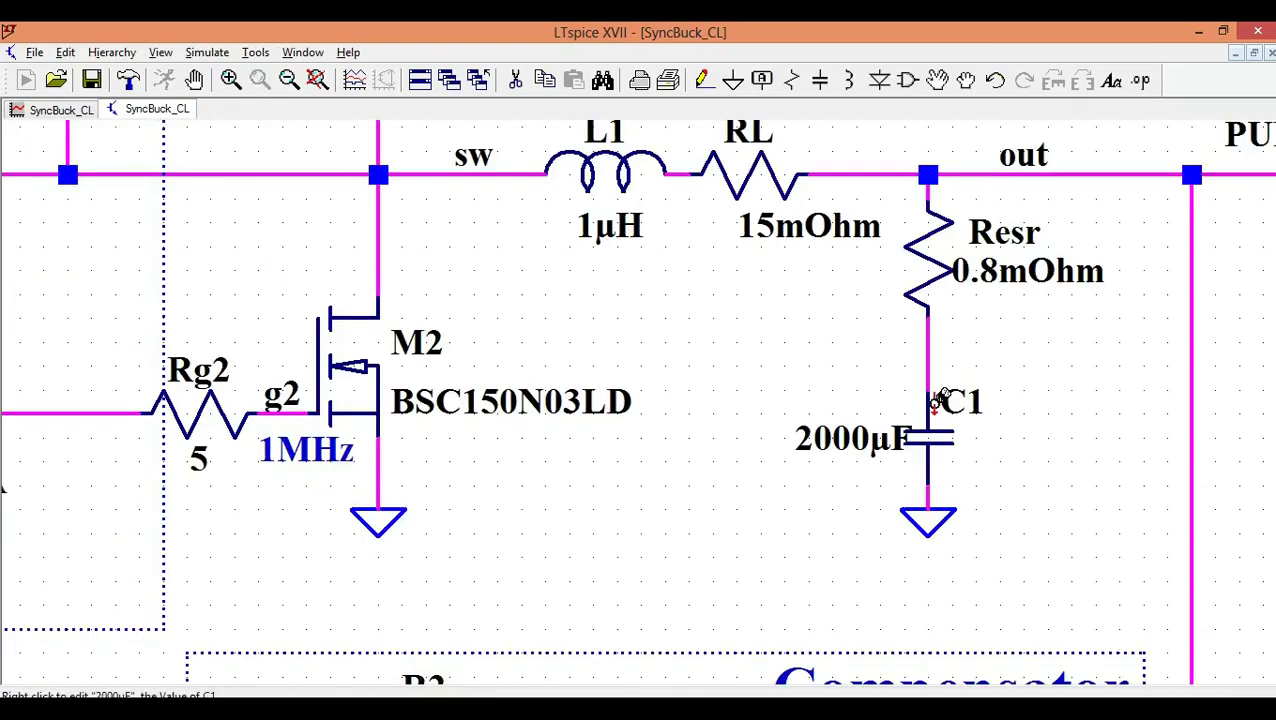
left_click(937, 80)
left_click(849, 430)
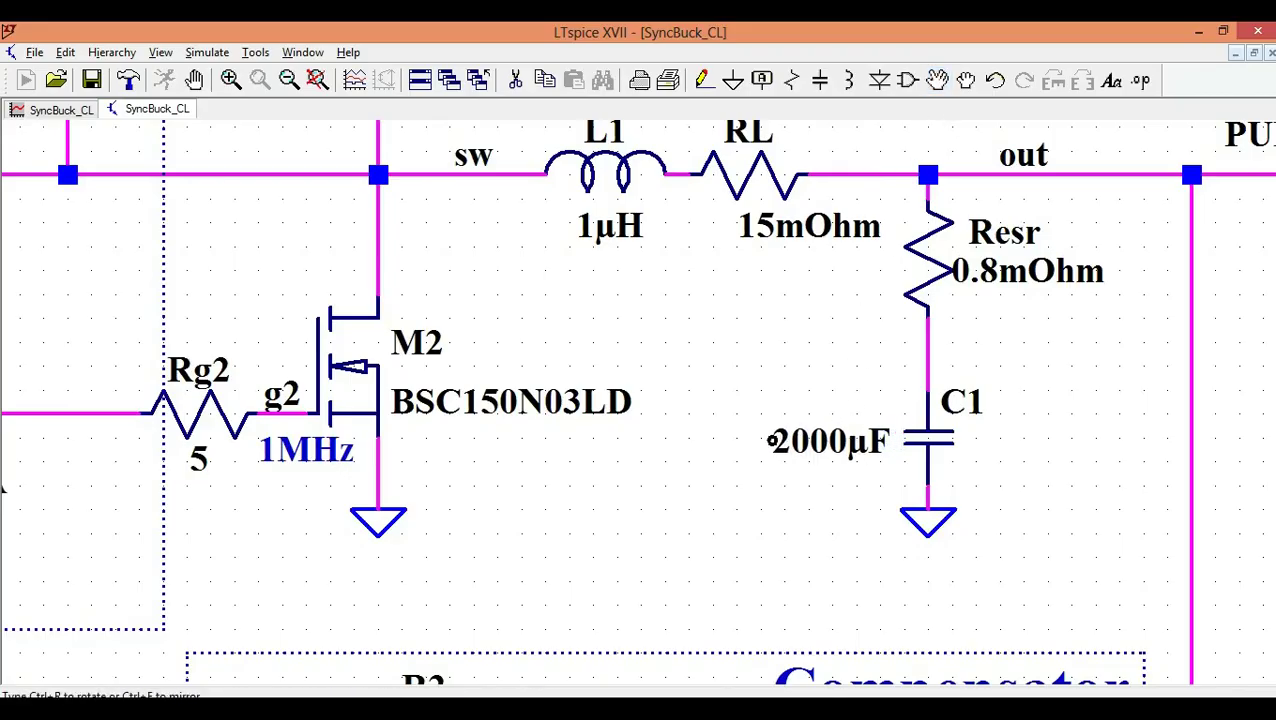
scroll(820, 473, "down", 3)
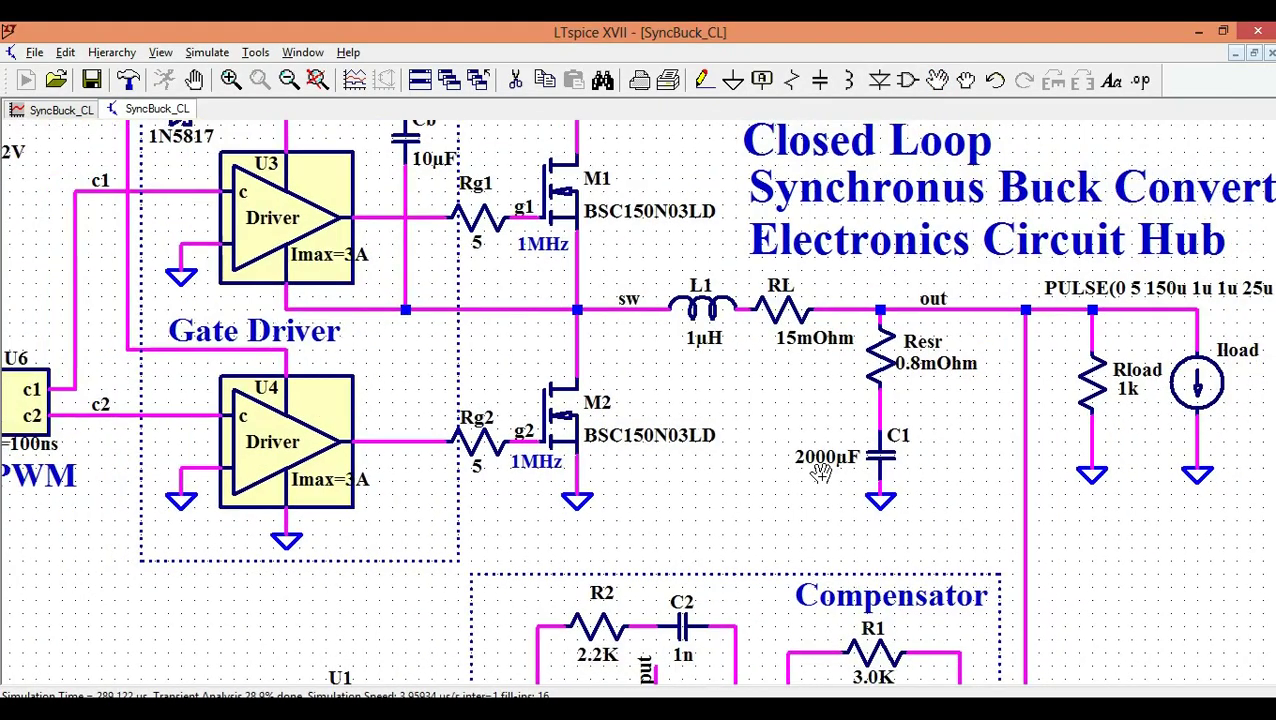
scroll(820, 473, "down", 1)
scroll(806, 472, "down", 1)
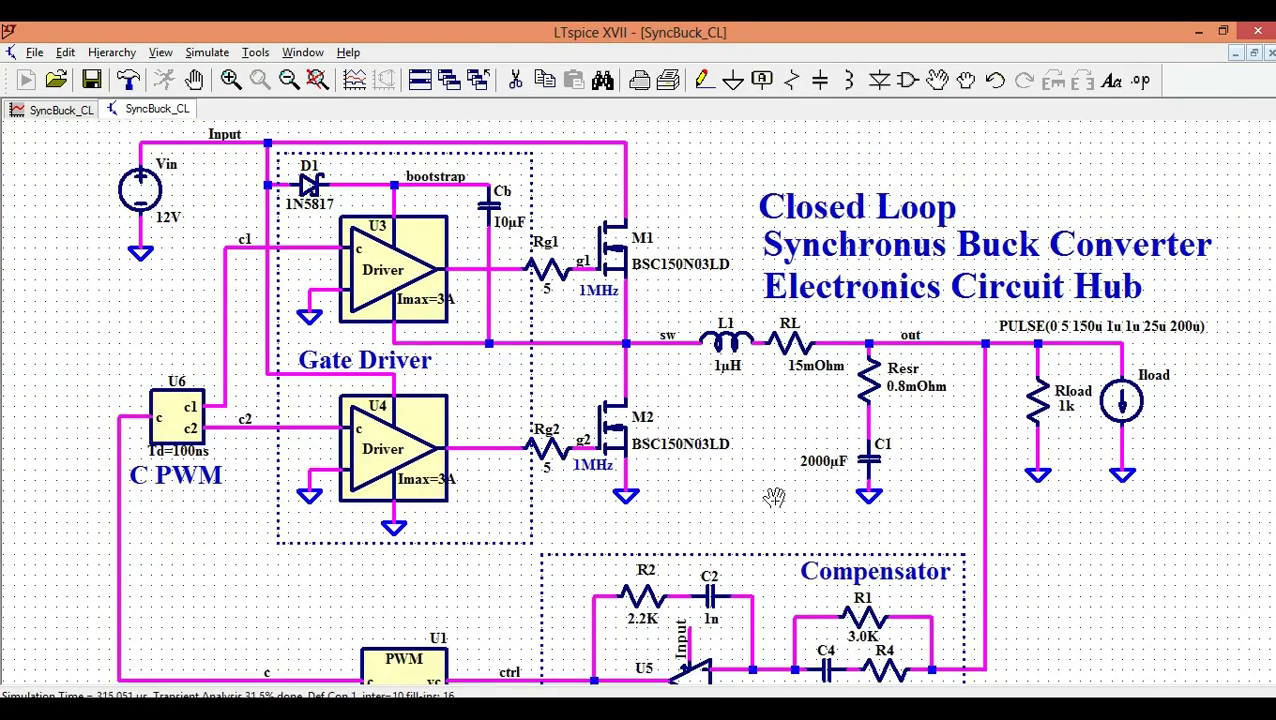
Check the I(Iload) and V(out) waveforms of the running simulation with the 2000 µF output capacitor
scroll(785, 490, "down", 1)
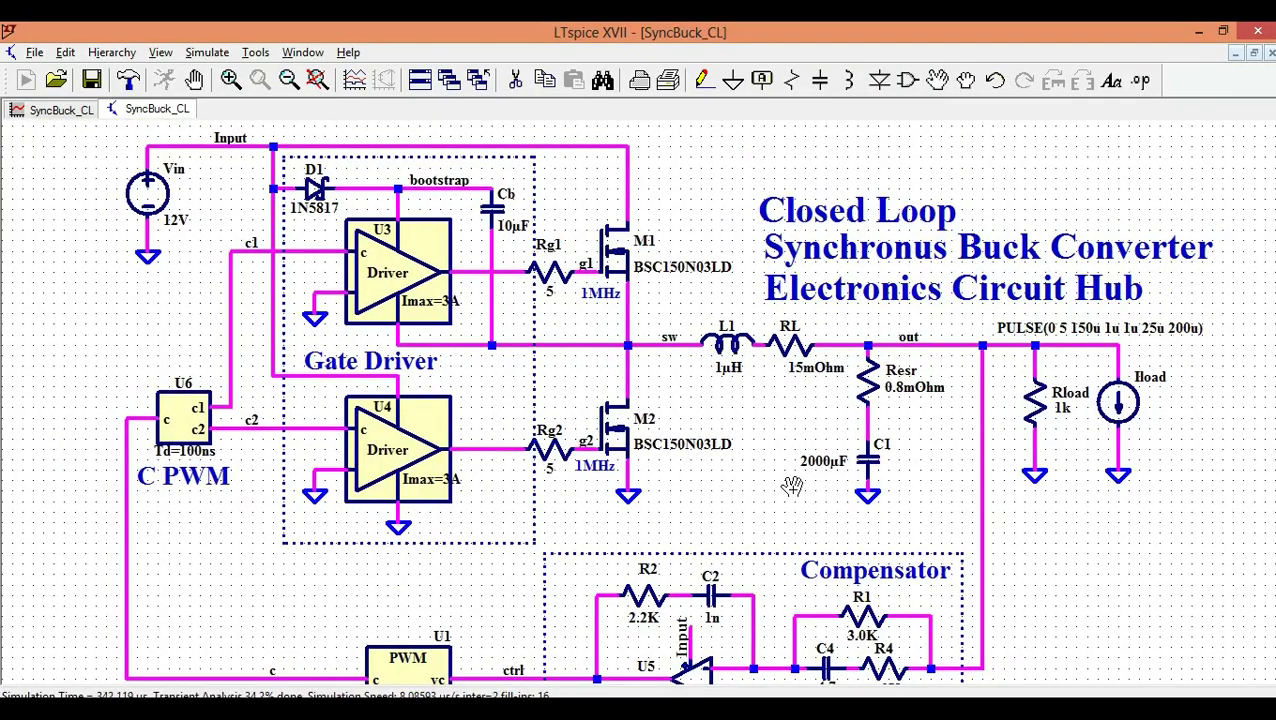
left_click(60, 113)
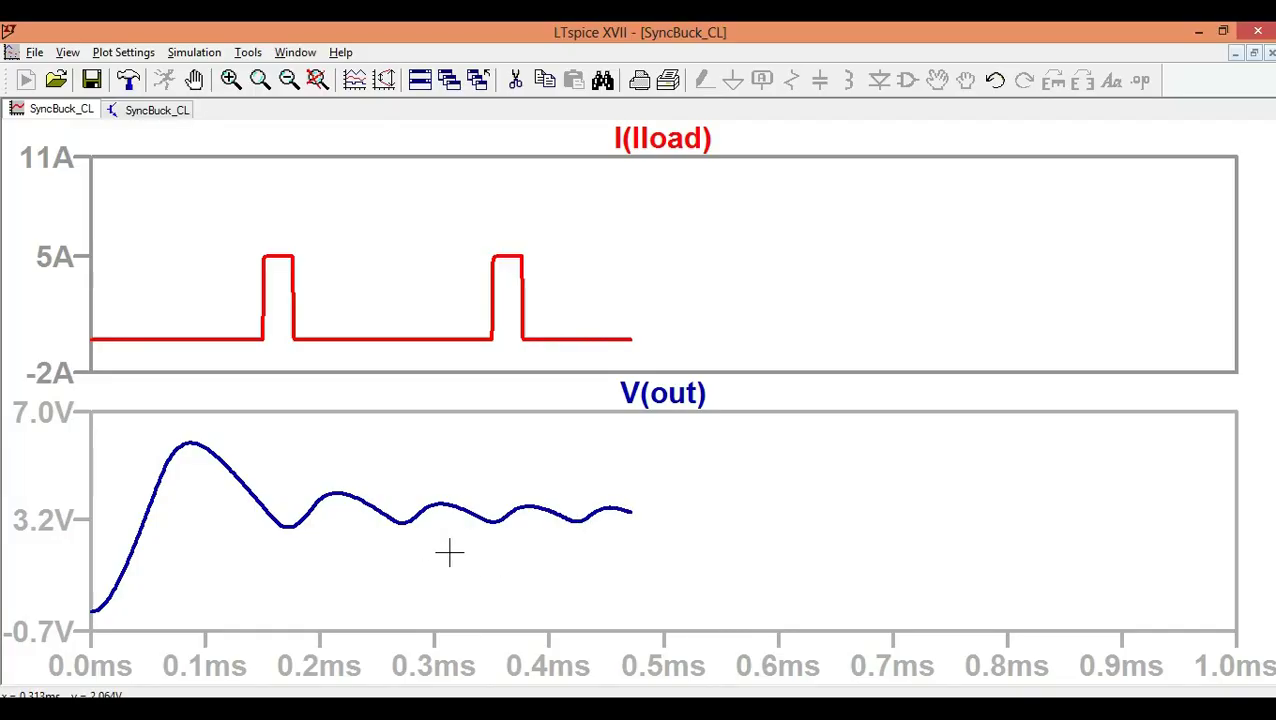
Set the inductance of inductor L1 in the schematic to 10 µH
left_click(155, 111)
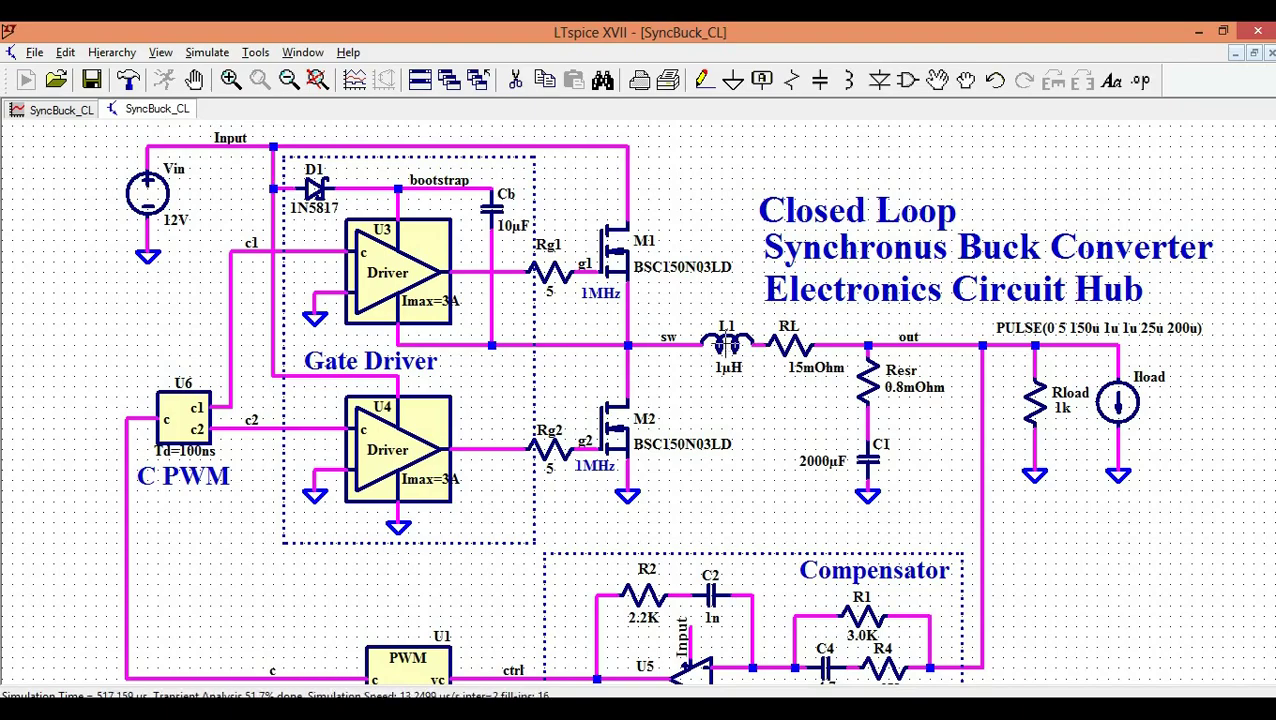
right_click(727, 343)
left_click(719, 360)
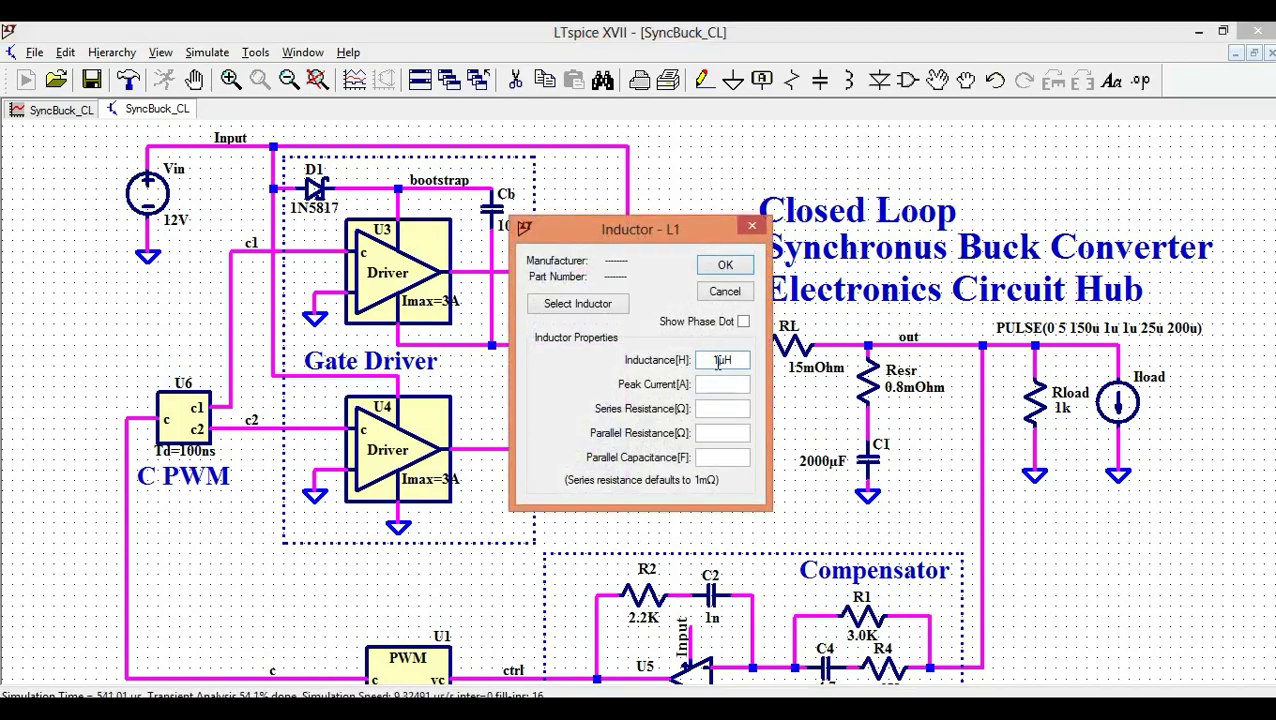
type("0")
left_click(727, 265)
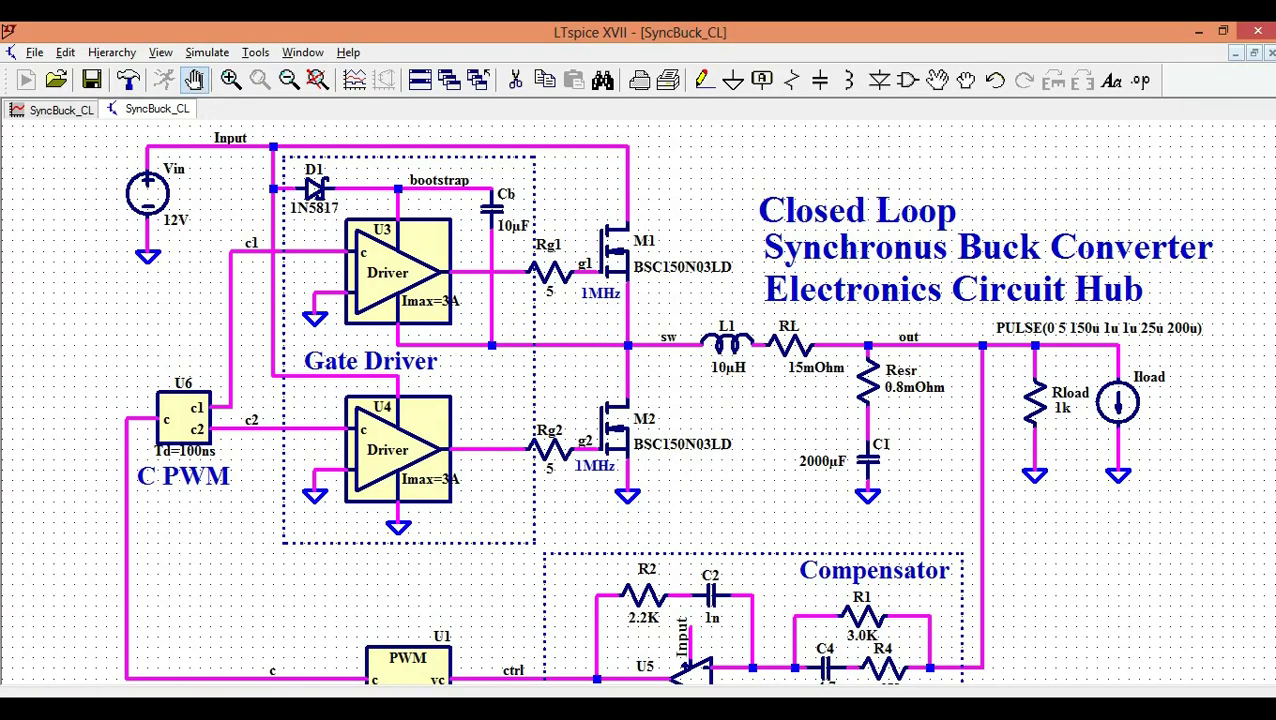
Halt the running simulation and rerun it with the waveform window maximized to show I(Iload) and V(out)
left_click(195, 82)
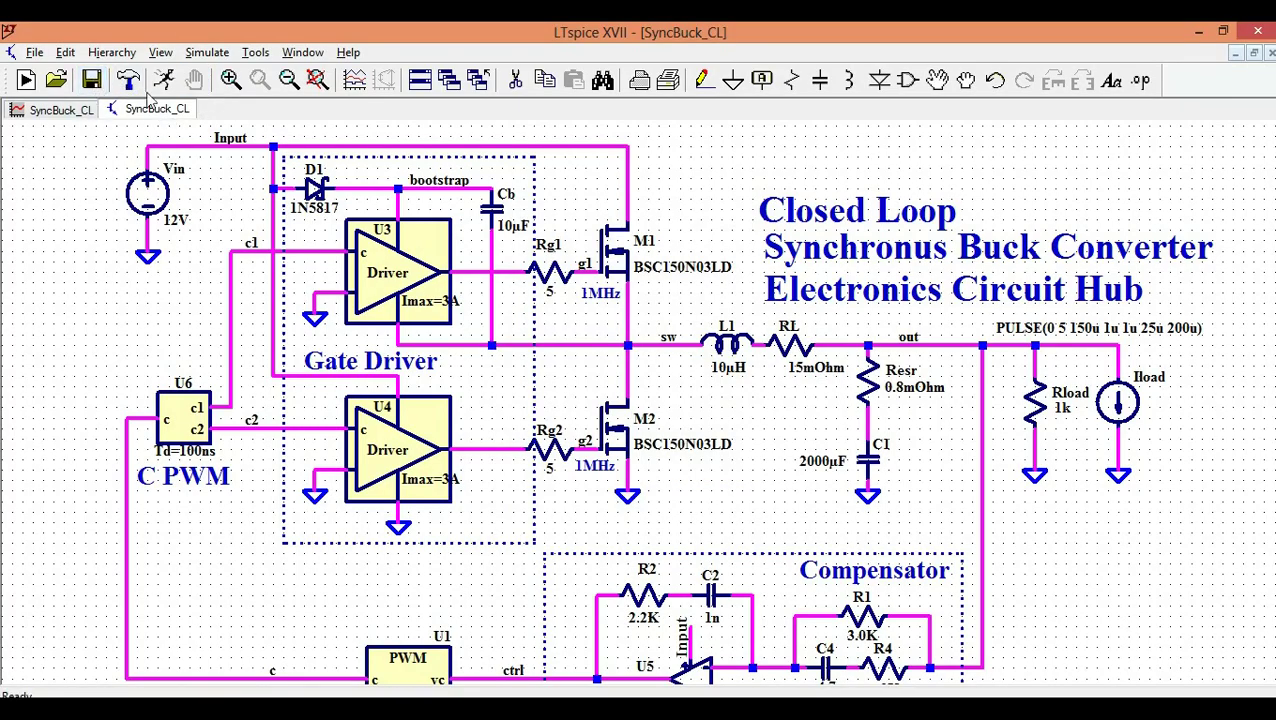
left_click(164, 80)
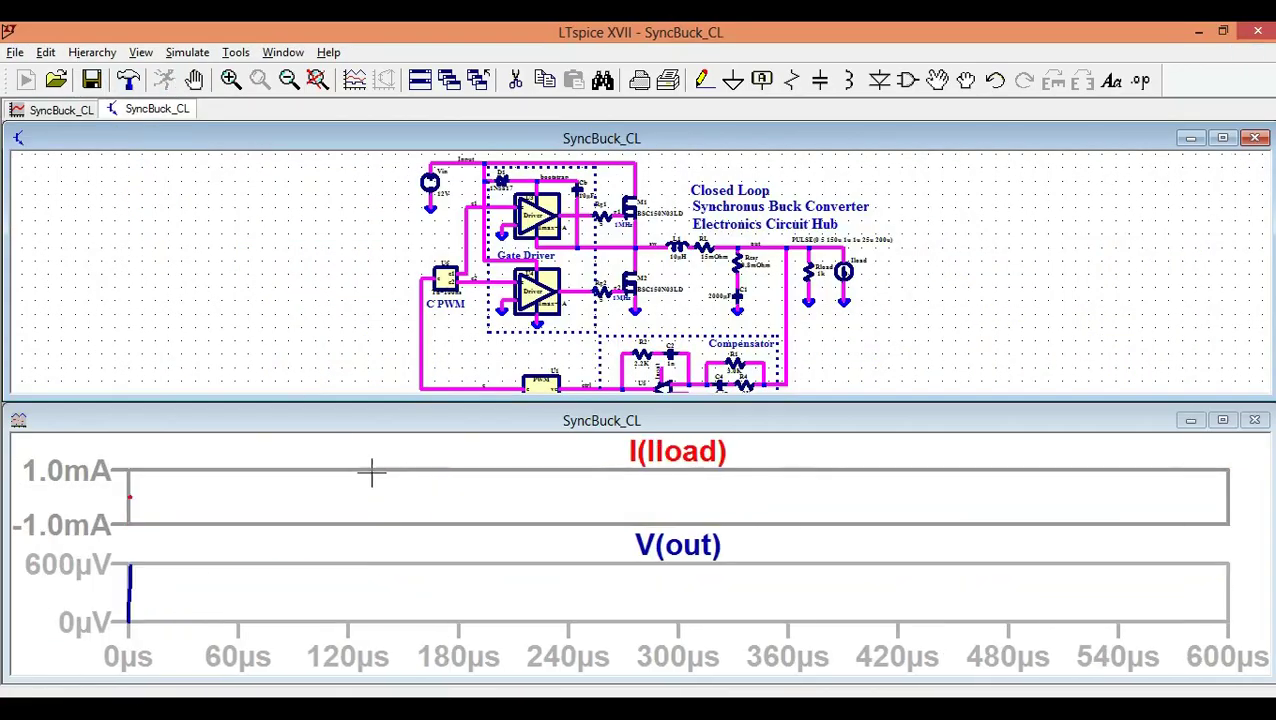
left_click(1222, 420)
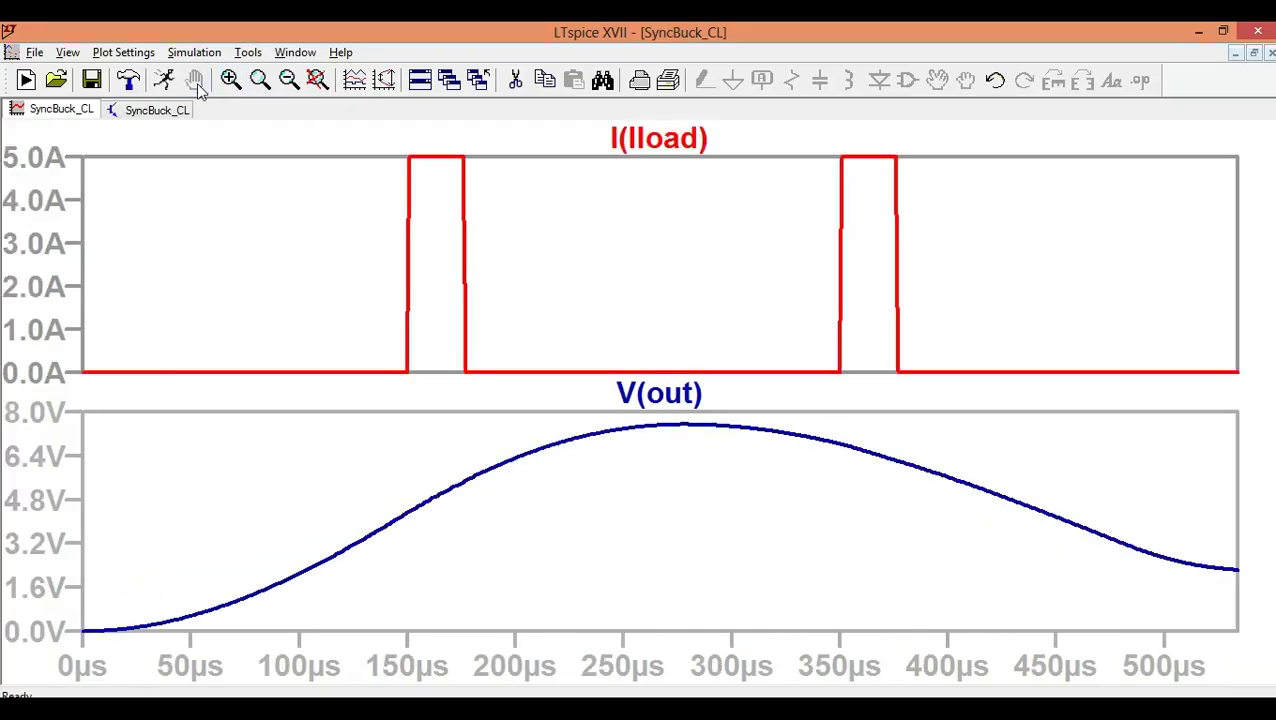
Return to the schematic and view the whole converter circuit, including the PWM generator and the compensator
left_click(150, 113)
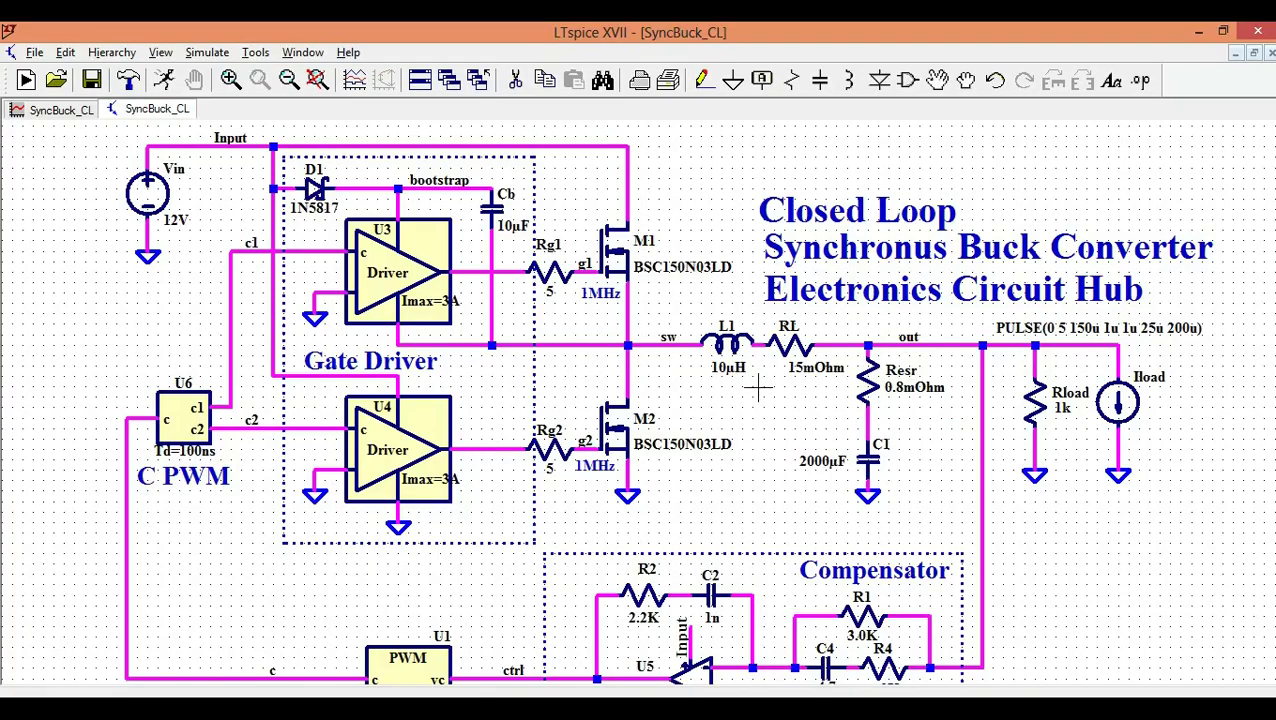
scroll(697, 424, "down", 3)
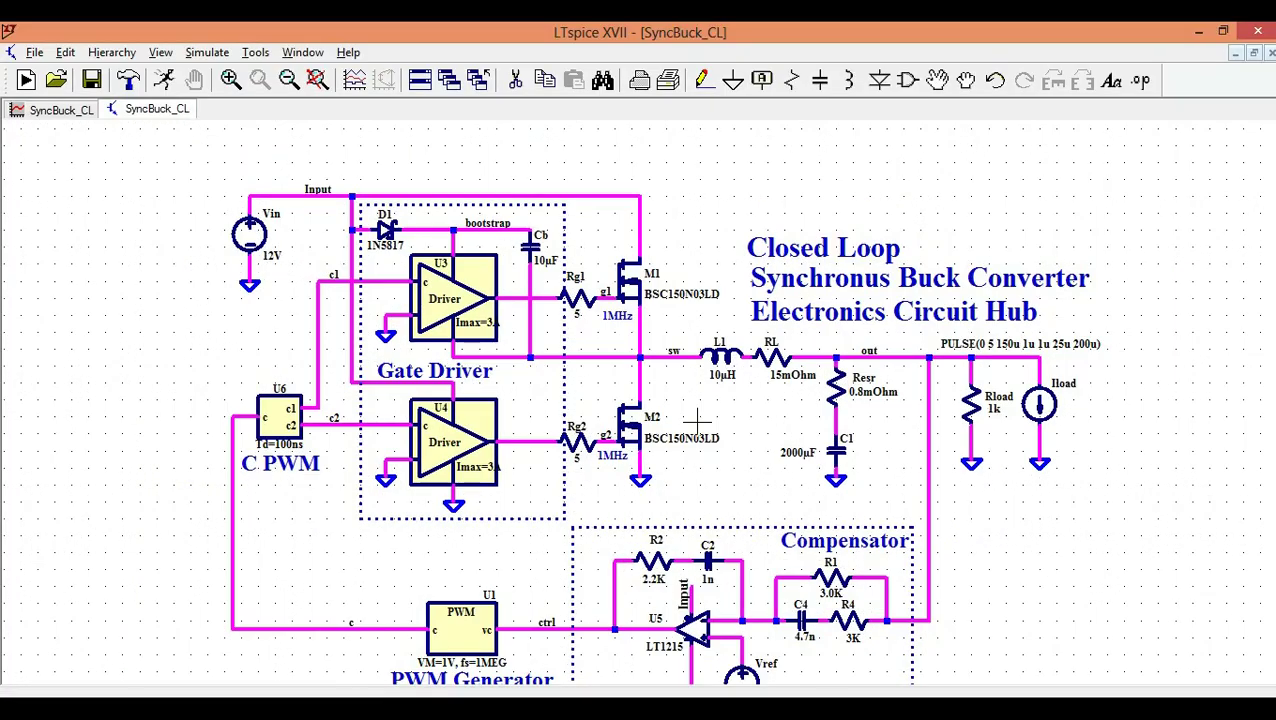
left_click_drag(697, 424, 691, 367)
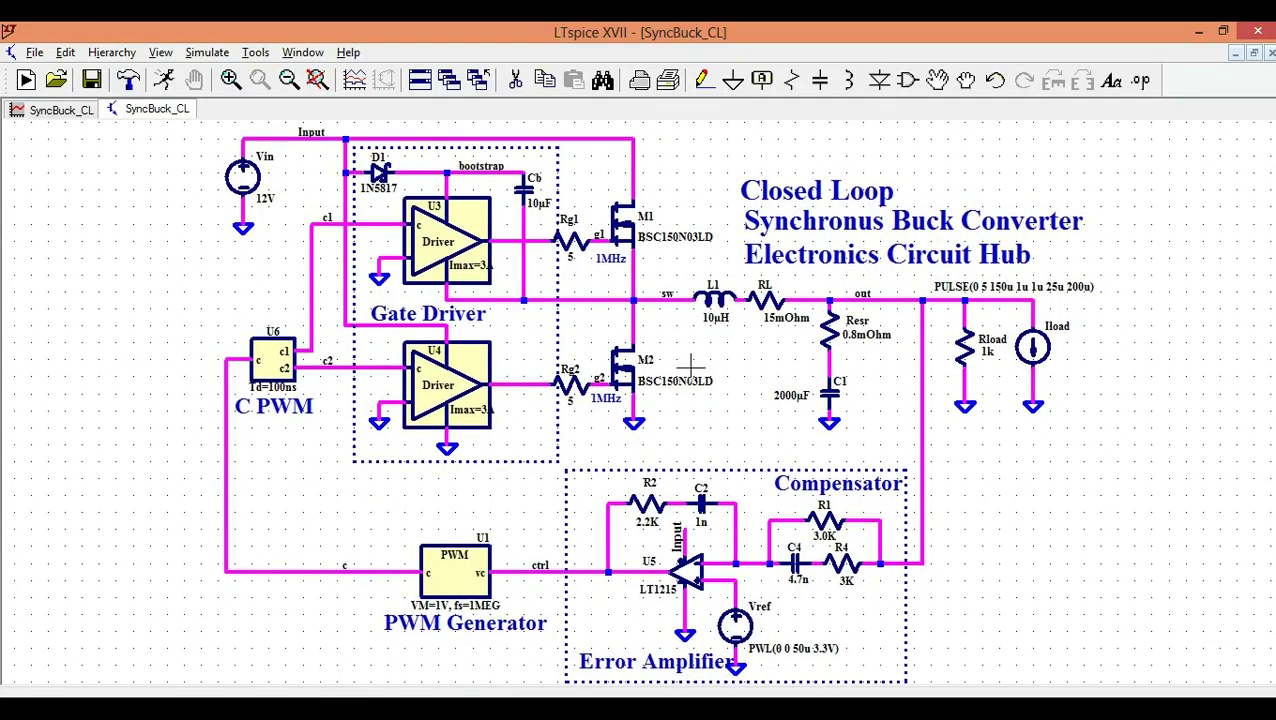